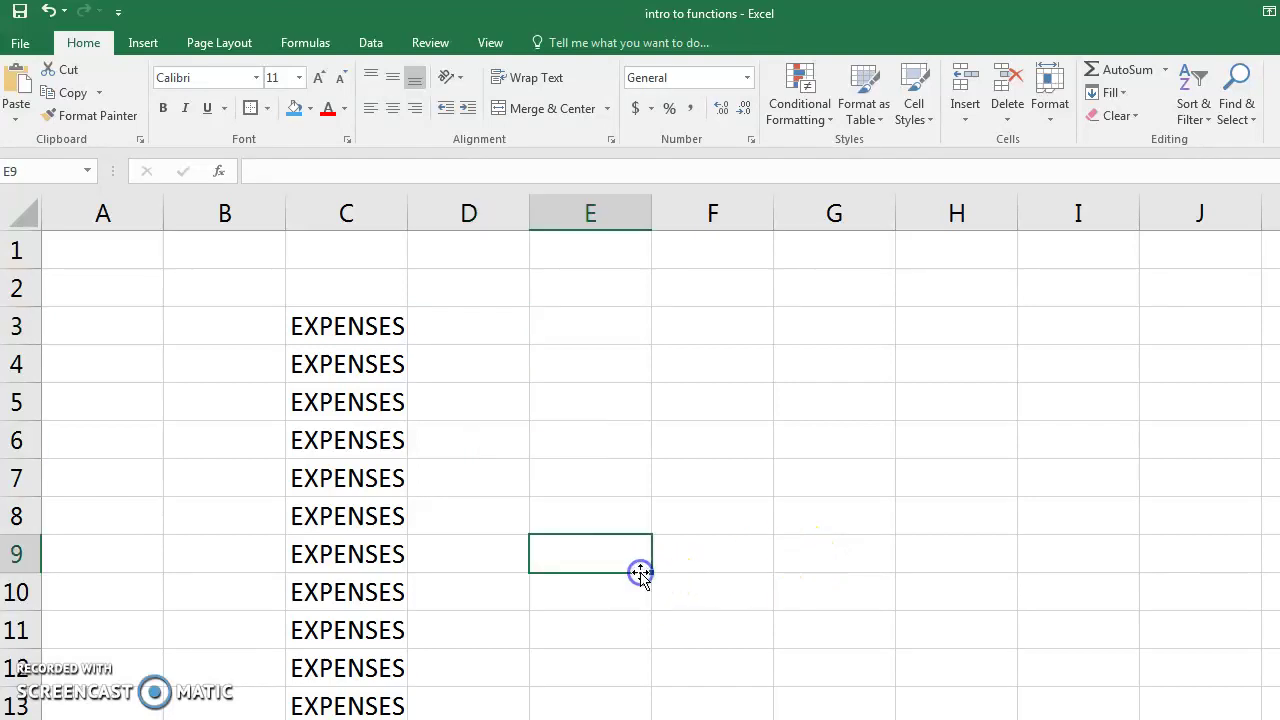
# Examine the list of available text functions for cell D3, including LEFT, RIGHT and LOWER
pyautogui.scroll(-1, 640, 570)
pyautogui.scroll(1, 641, 573)
pyautogui.click(345, 330)
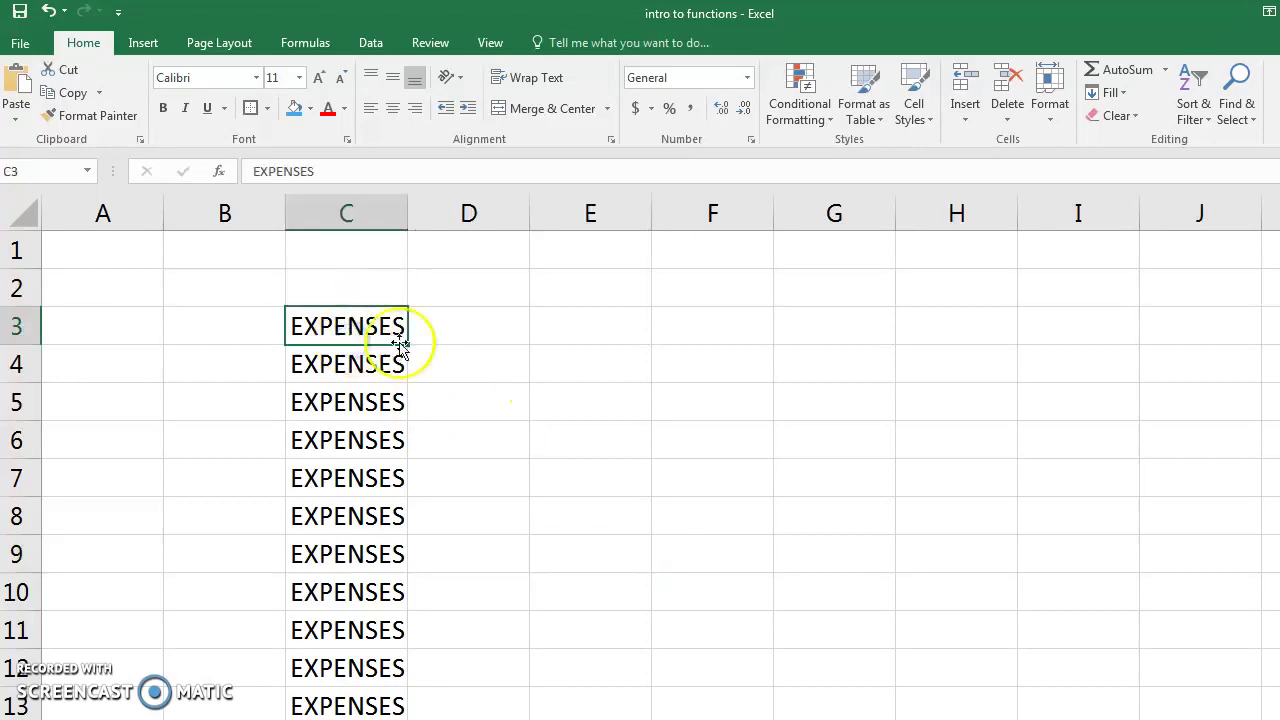
pyautogui.click(461, 326)
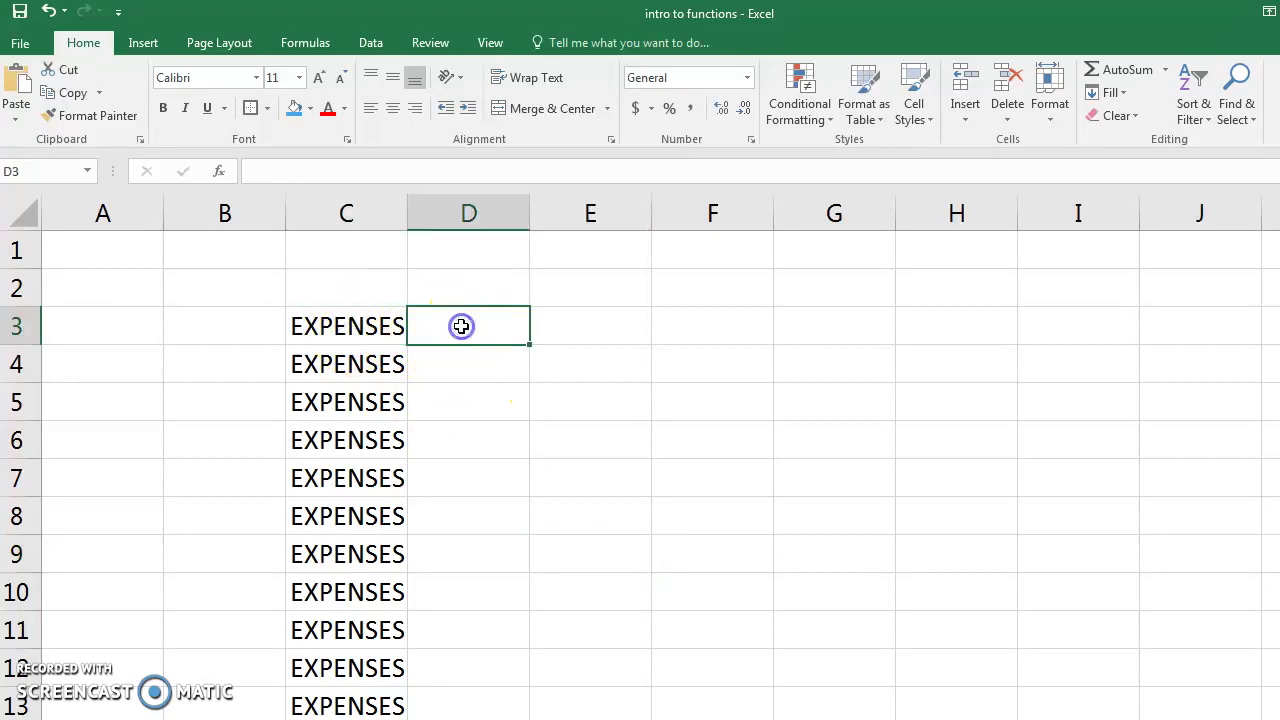
pyautogui.click(305, 44)
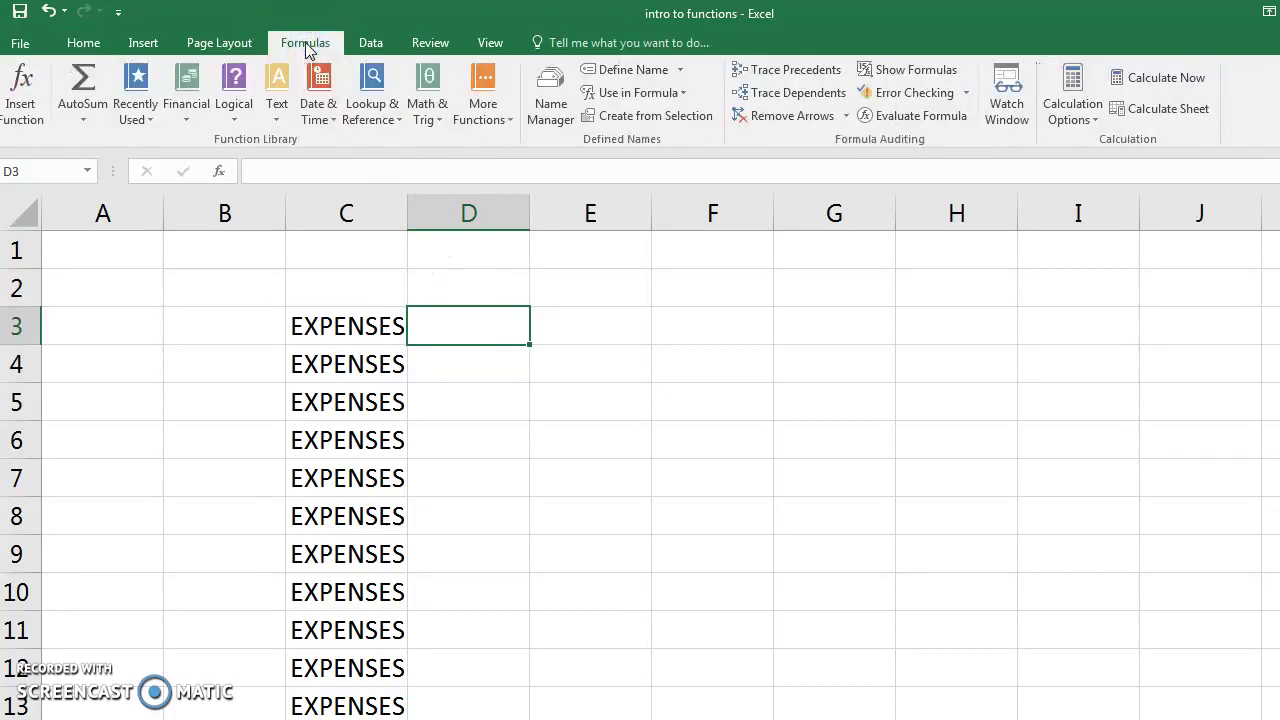
pyautogui.click(270, 120)
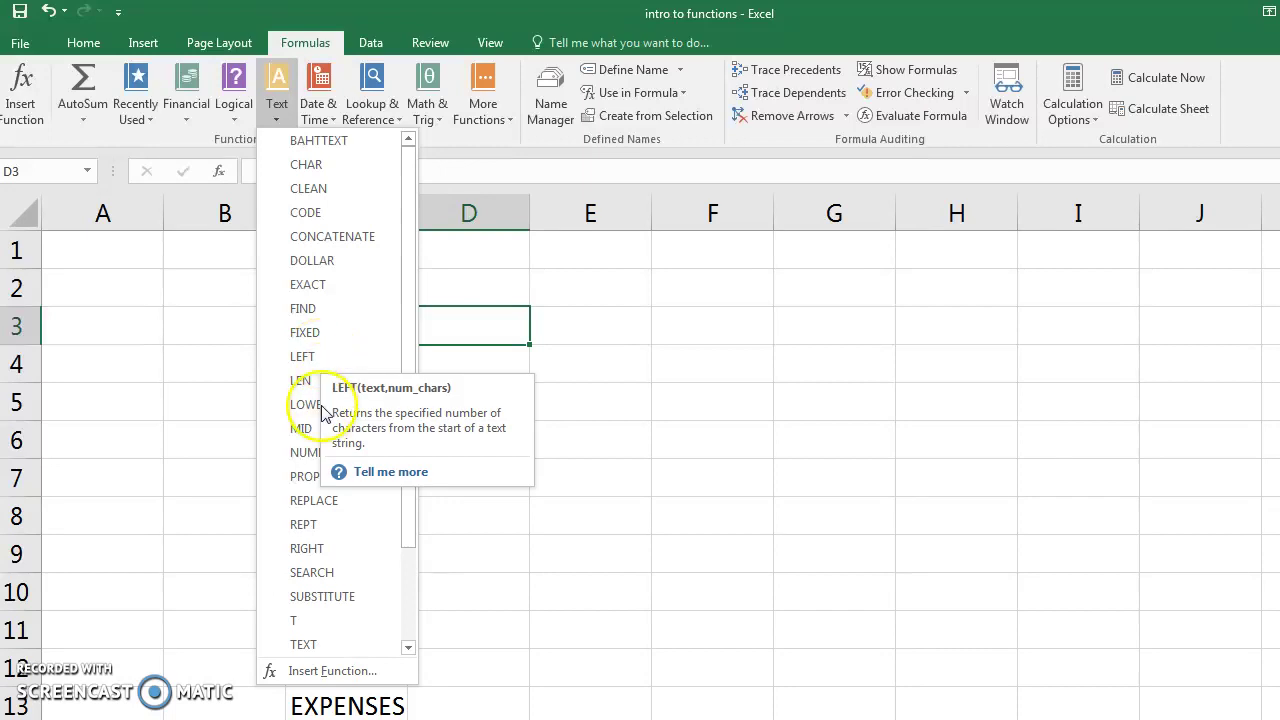
pyautogui.click(310, 360)
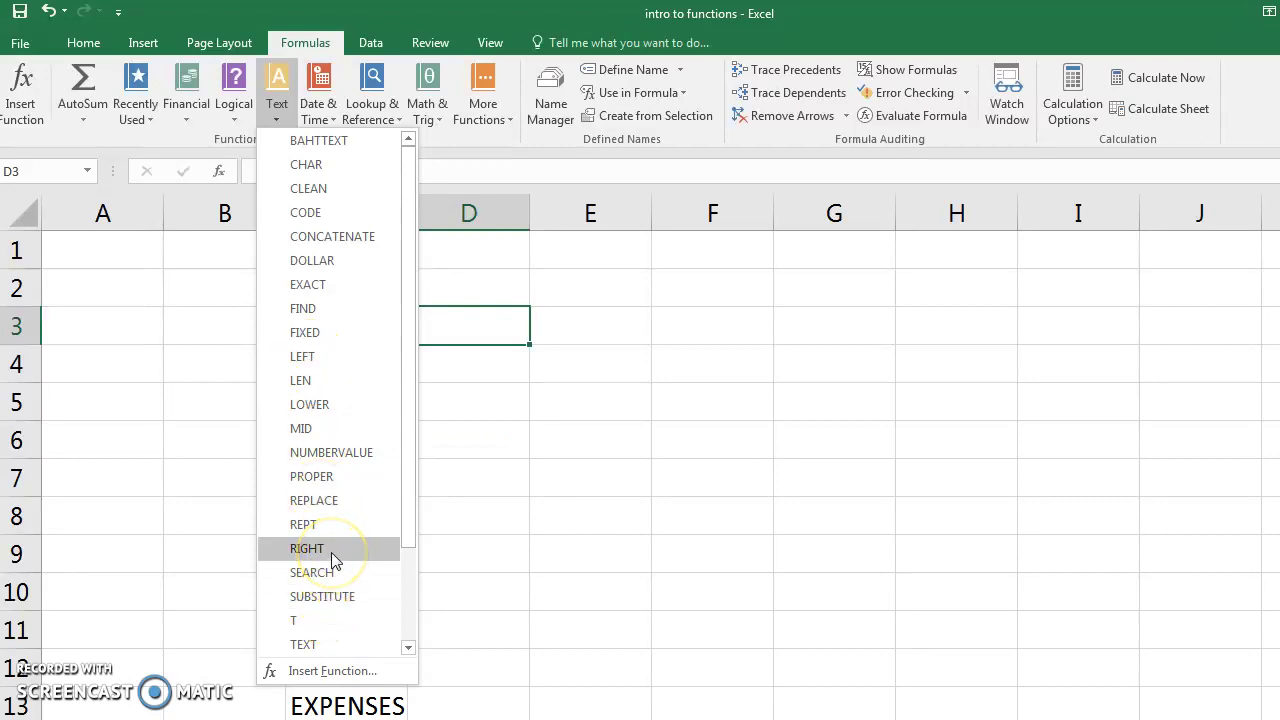
pyautogui.scroll(-2, 331, 575)
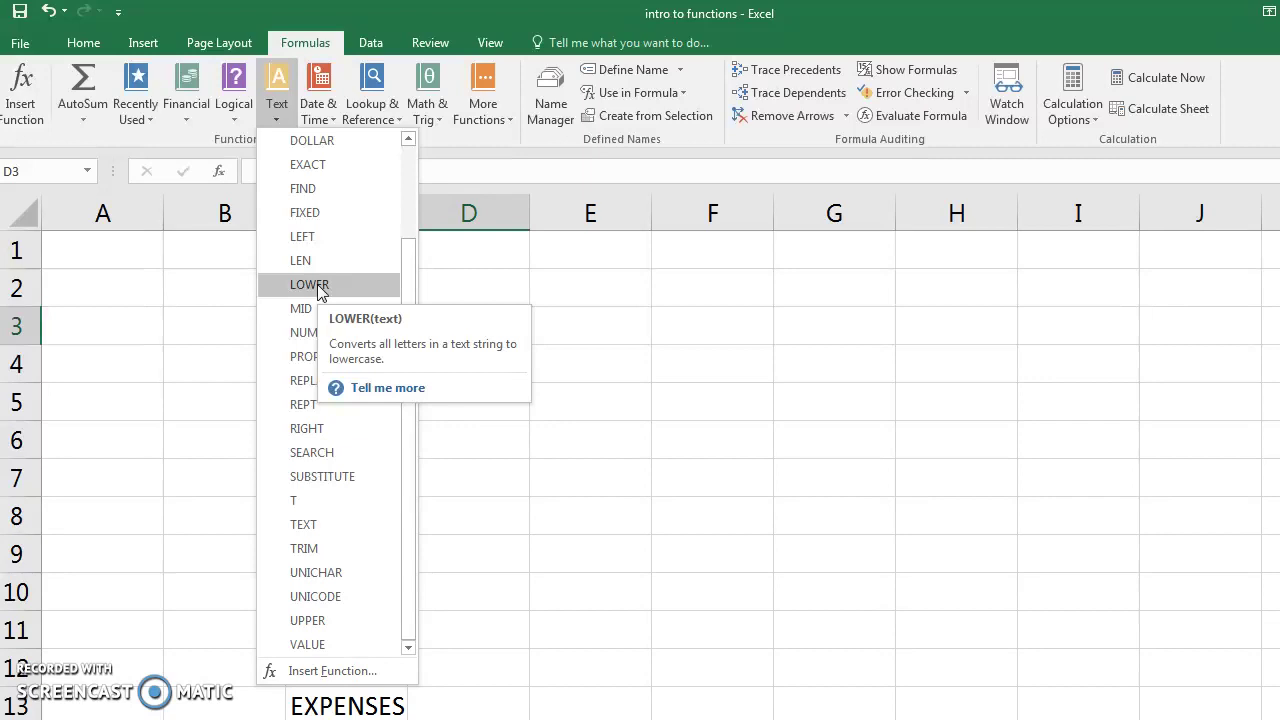
pyautogui.click(529, 484)
# Enter the formula =LOWER(C3) in cell D3 to convert the EXPENSES text to lowercase
pyautogui.click(463, 329)
pyautogui.write('=l')
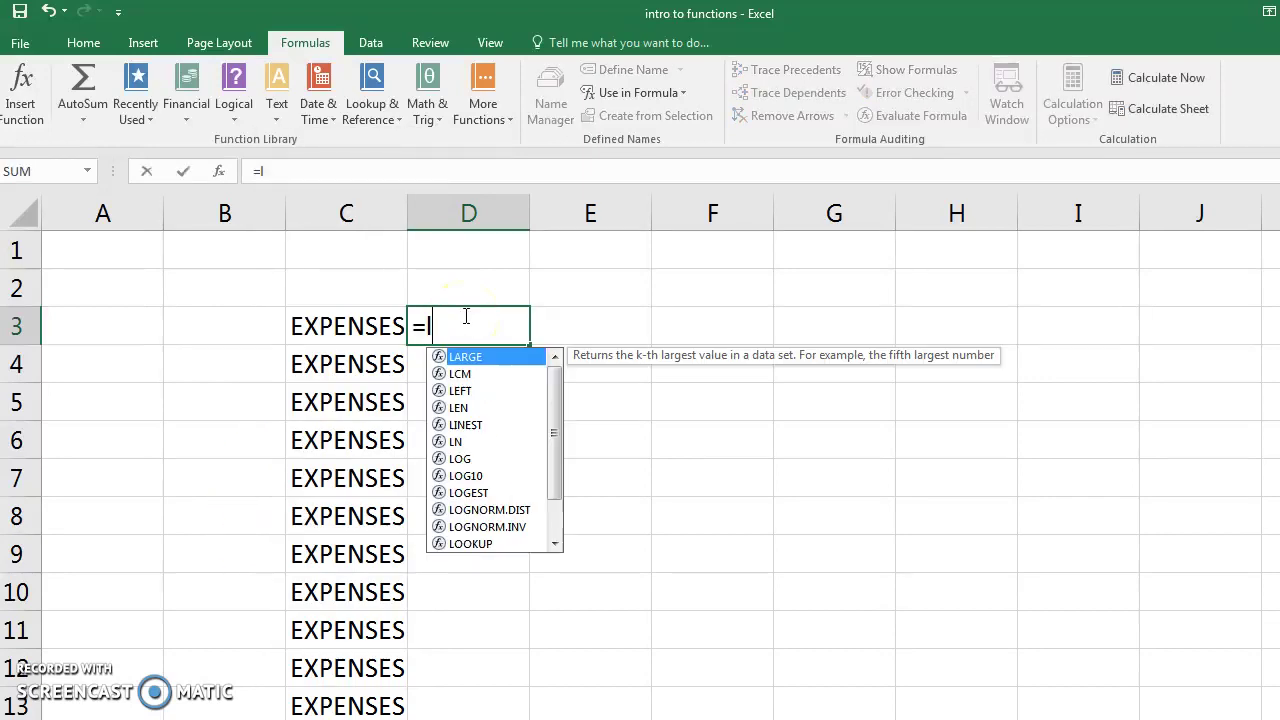
pyautogui.write('ower(')
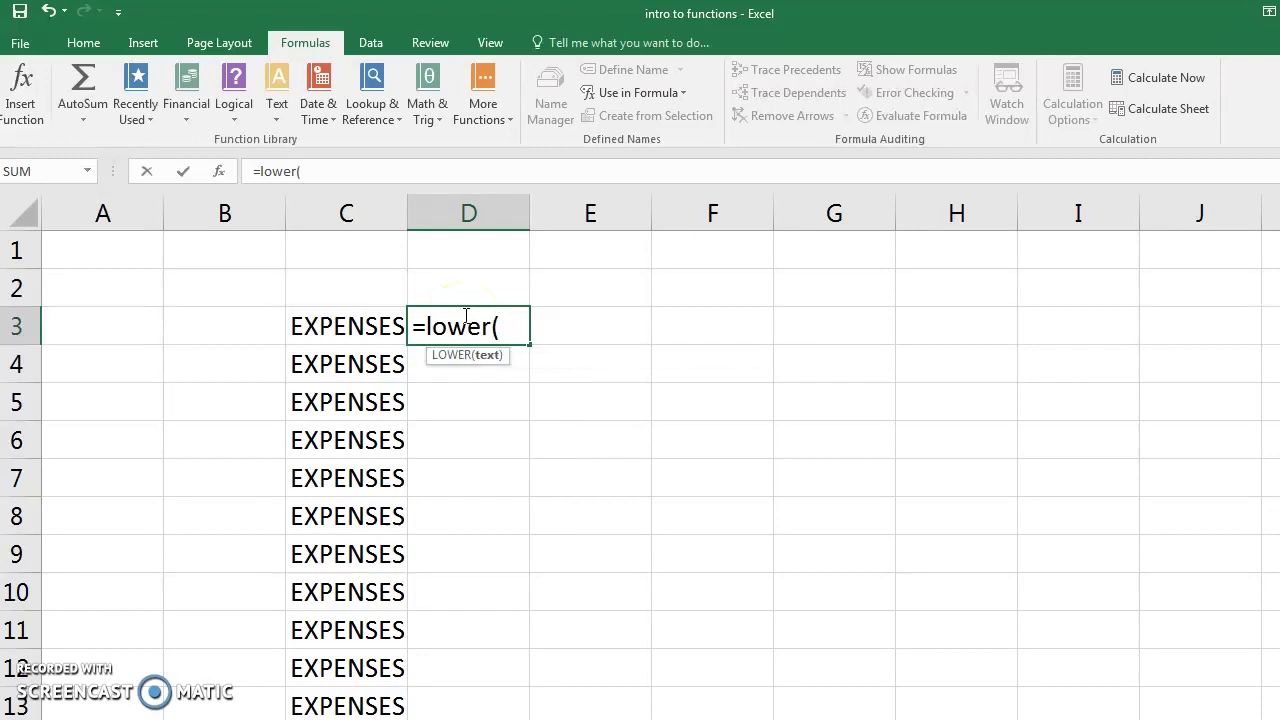
pyautogui.click(352, 336)
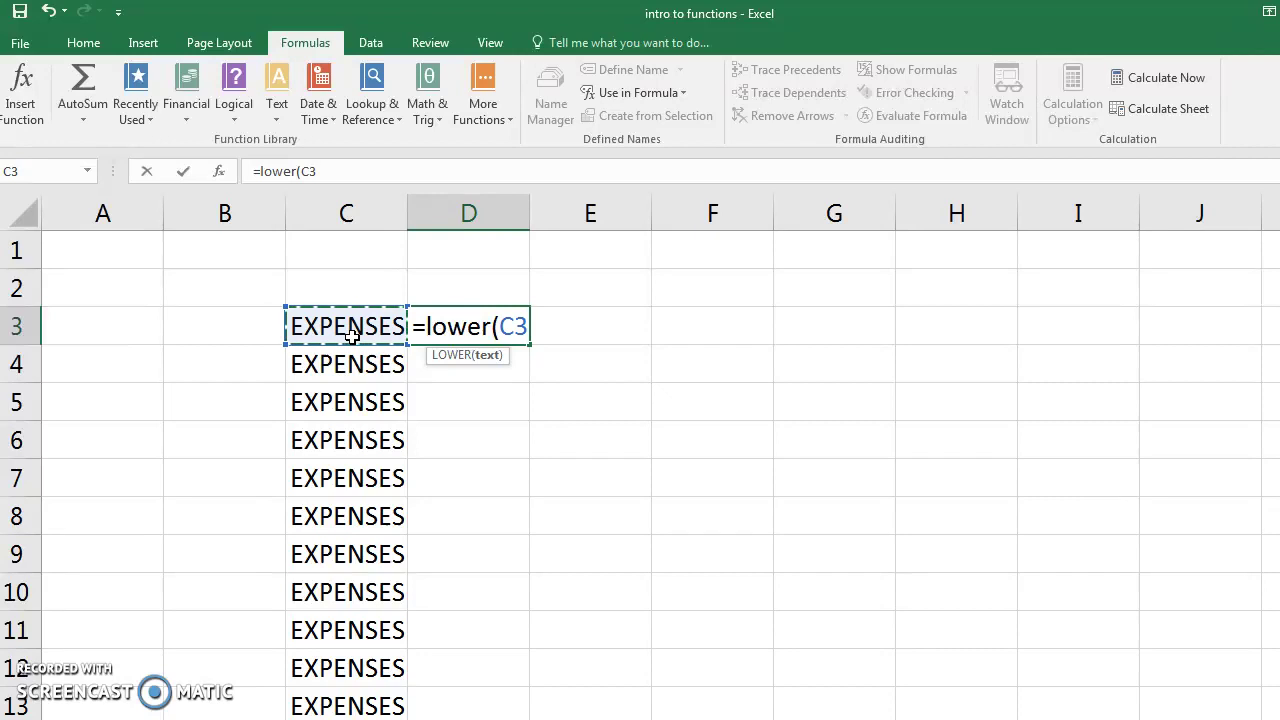
pyautogui.write(')')
pyautogui.press('Return')
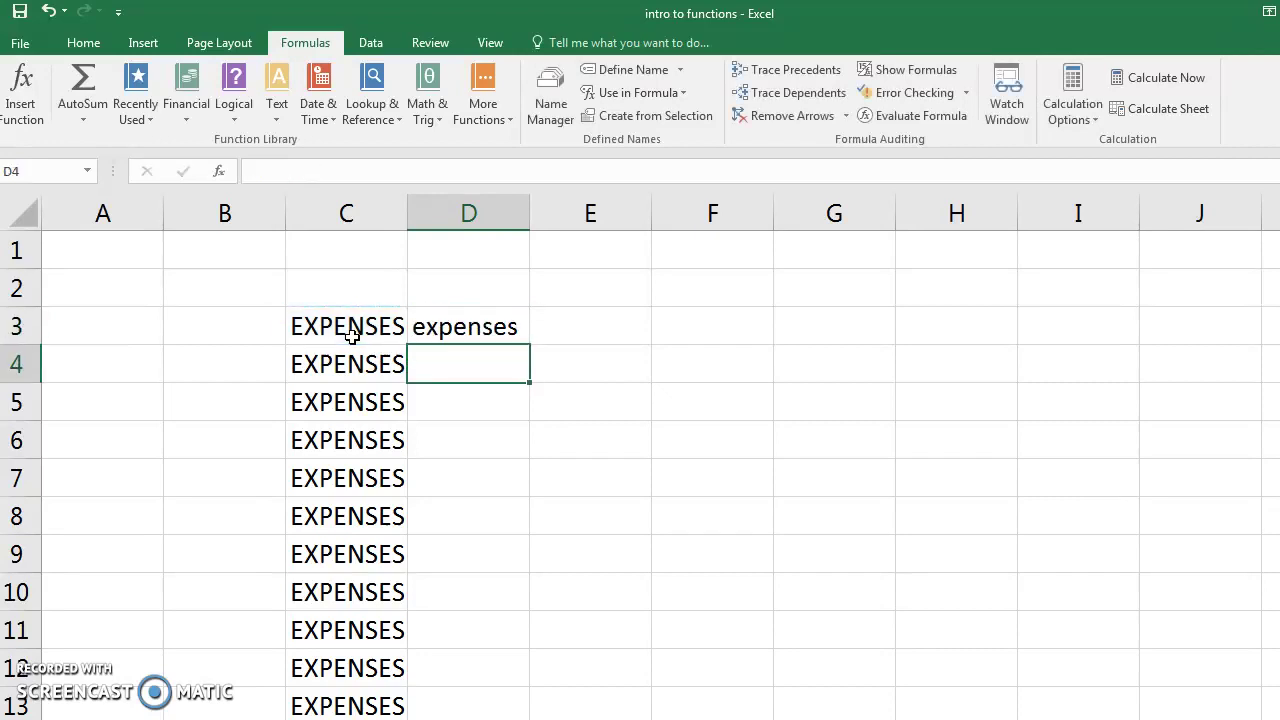
# Fill the LOWER formula from D3 down column D alongside all the EXPENSES entries
pyautogui.click(517, 327)
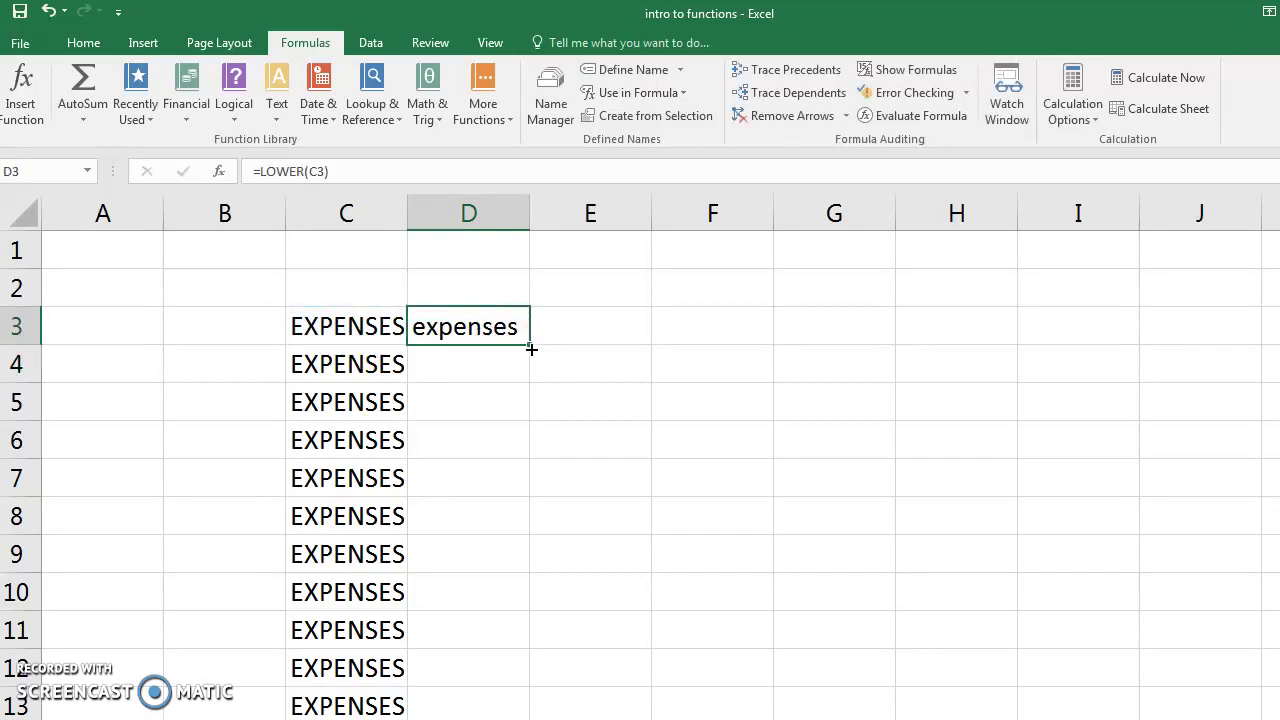
pyautogui.doubleClick(533, 347)
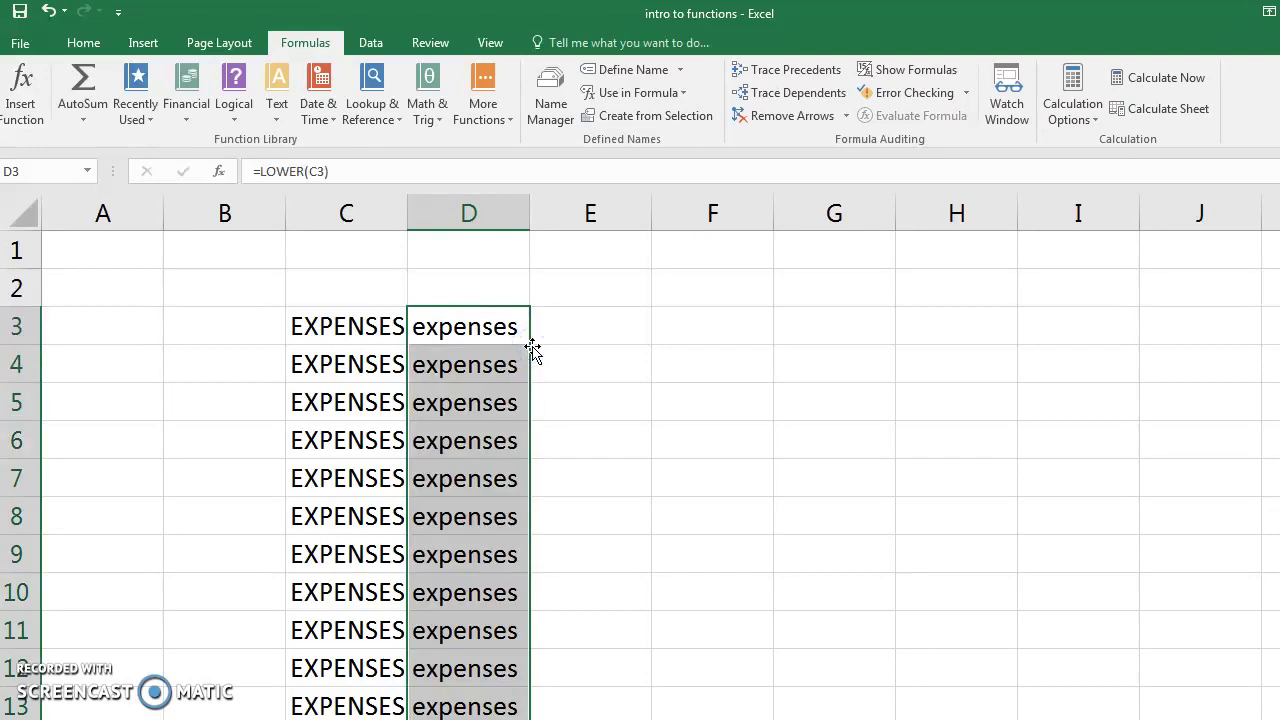
pyautogui.click(609, 558)
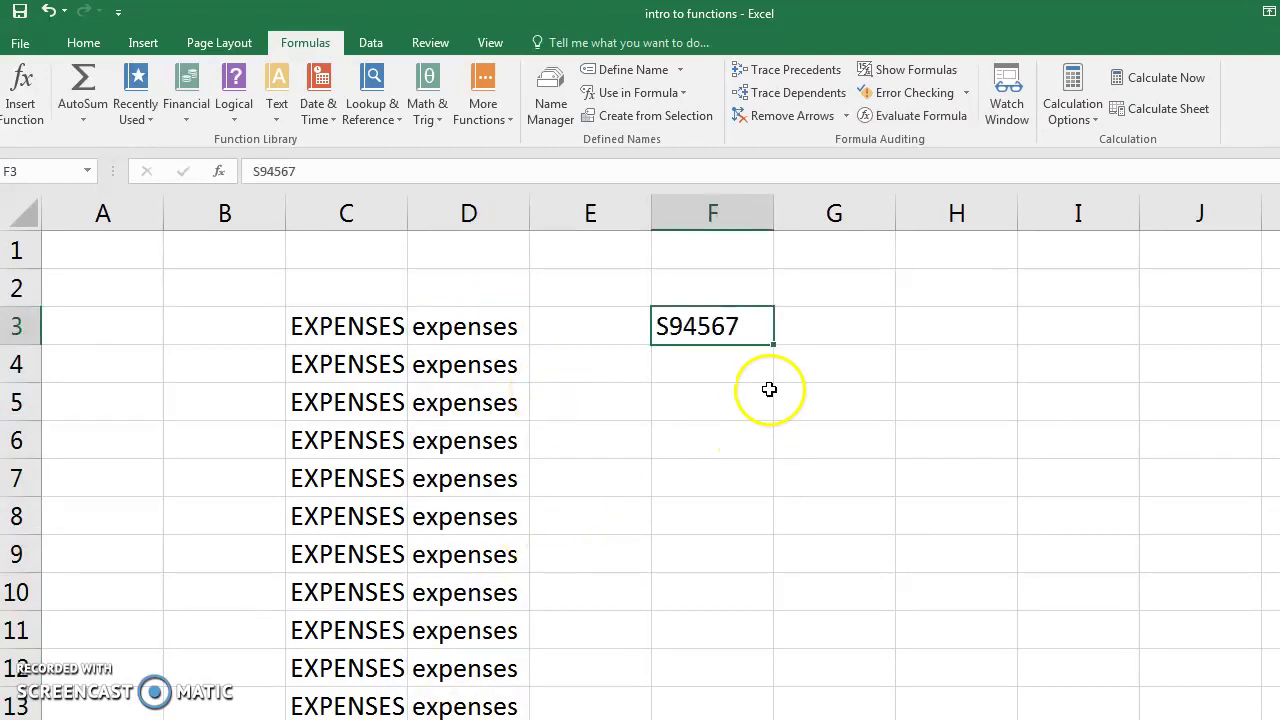
# Extend the code in F3 down column F as an increasing series alongside the expenses rows
pyautogui.click(754, 389)
pyautogui.click(737, 334)
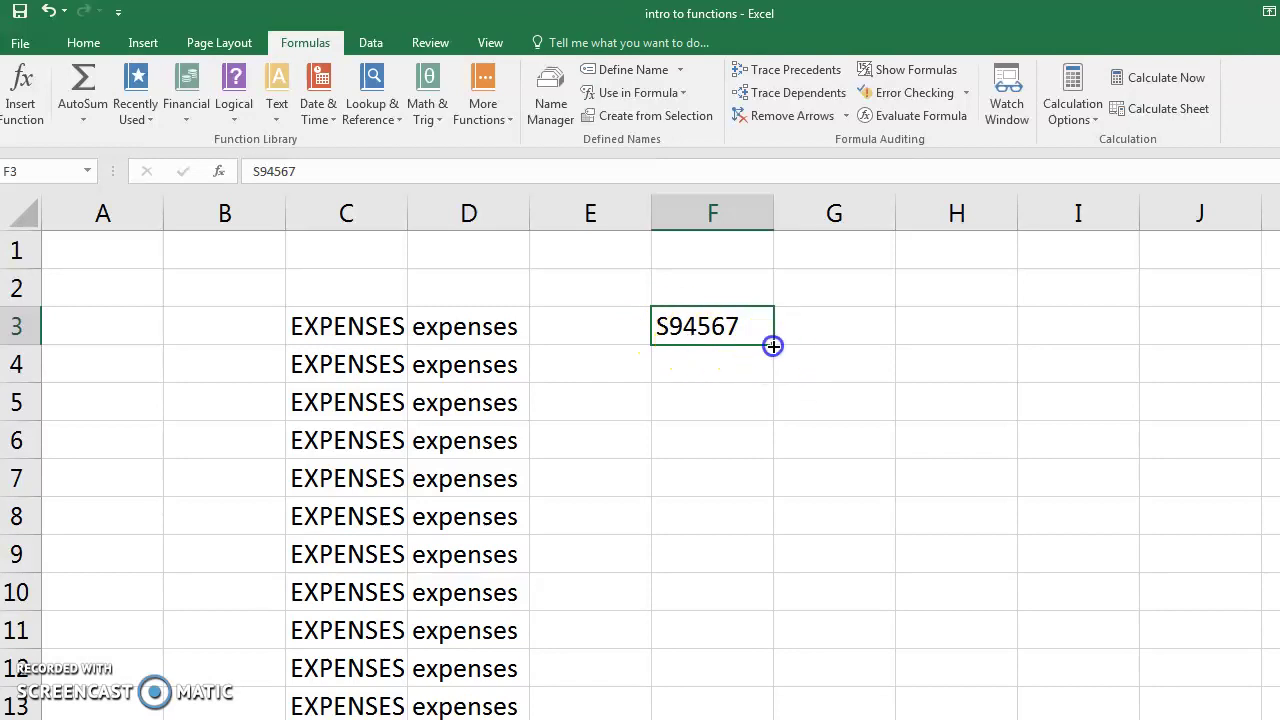
pyautogui.moveTo(773, 346); pyautogui.dragTo(776, 690)
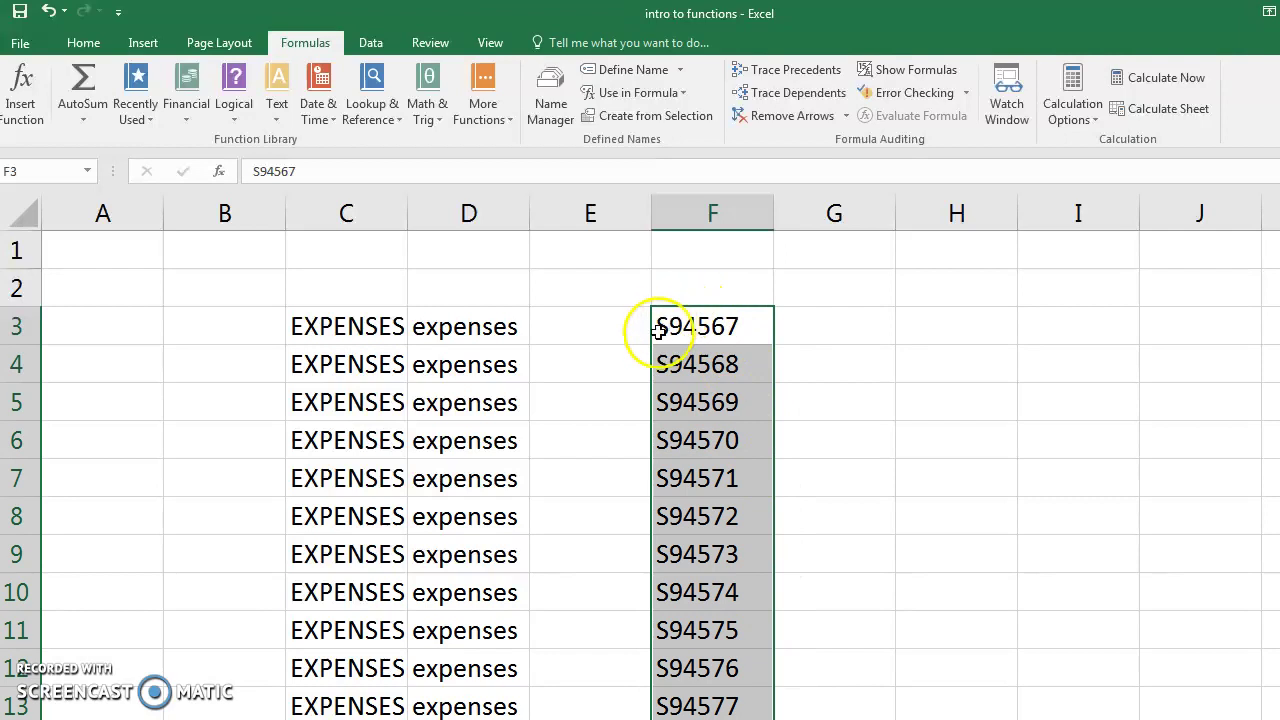
# Extract the last 5 characters of F3 into G3 with the RIGHT function and fill the formula down column G
pyautogui.click(803, 329)
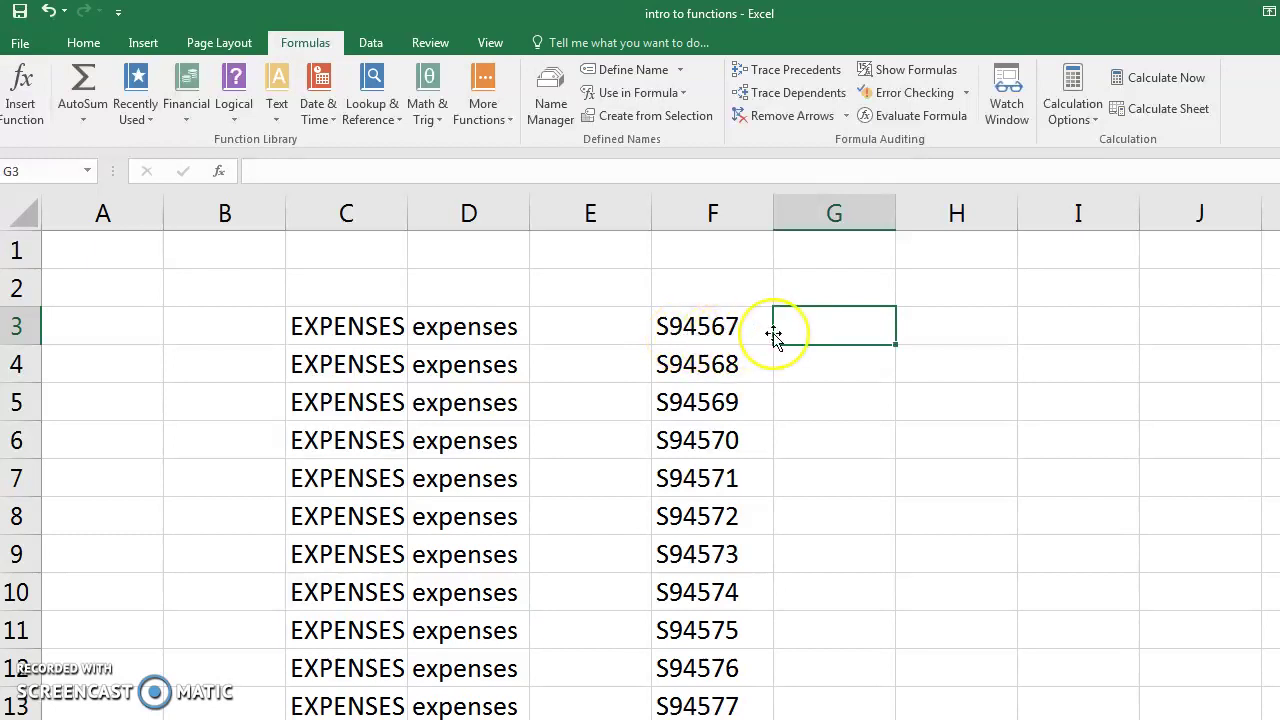
pyautogui.click(277, 102)
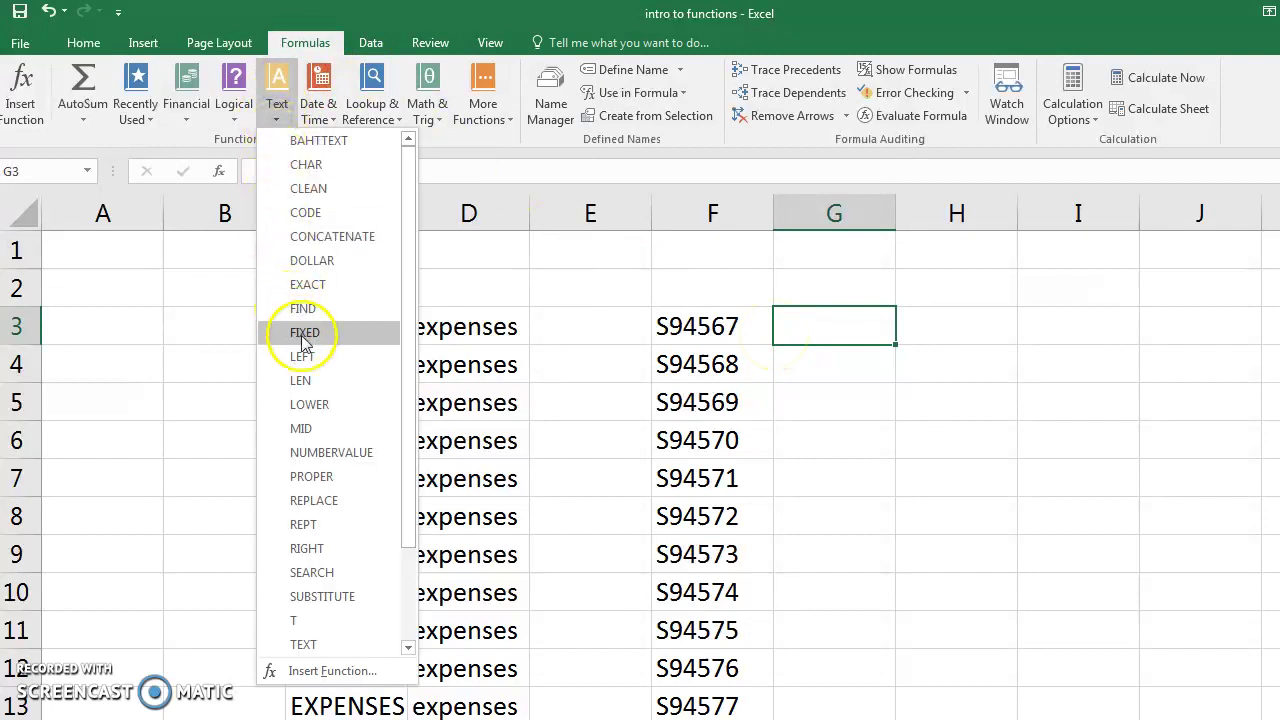
pyautogui.click(306, 548)
pyautogui.moveTo(706, 337); pyautogui.dragTo(703, 485)
pyautogui.click(700, 325)
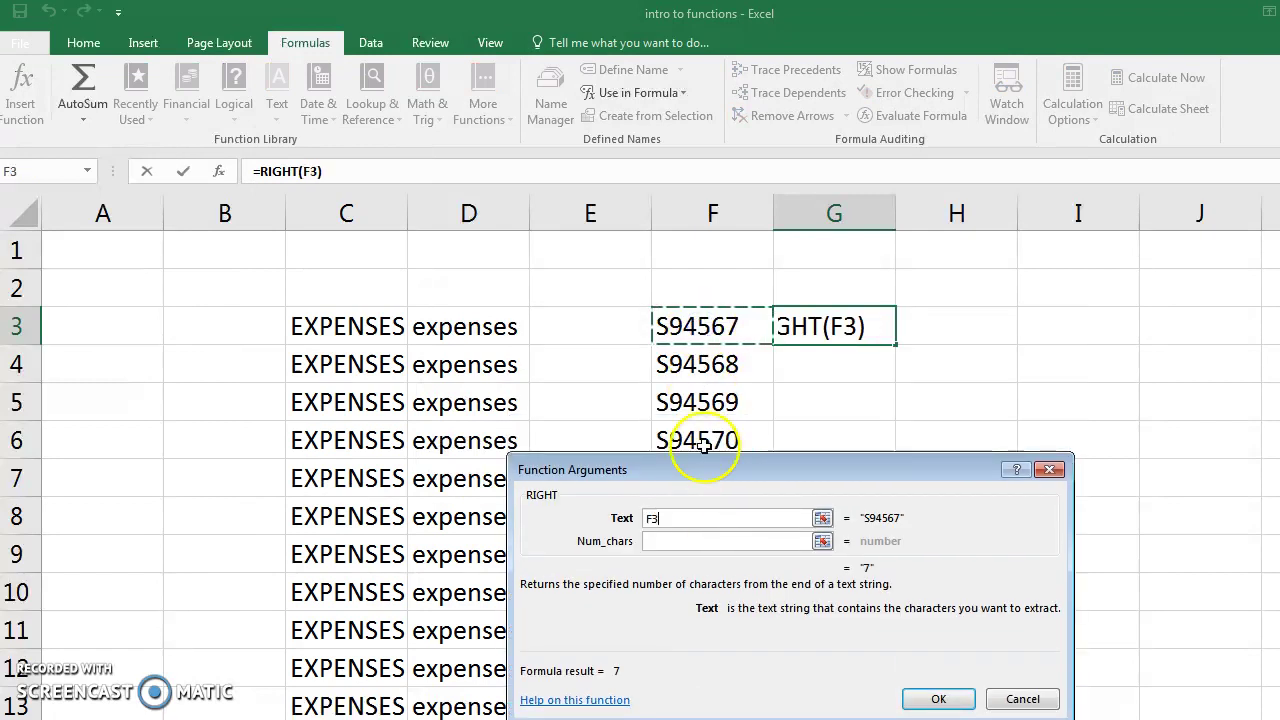
pyautogui.click(664, 540)
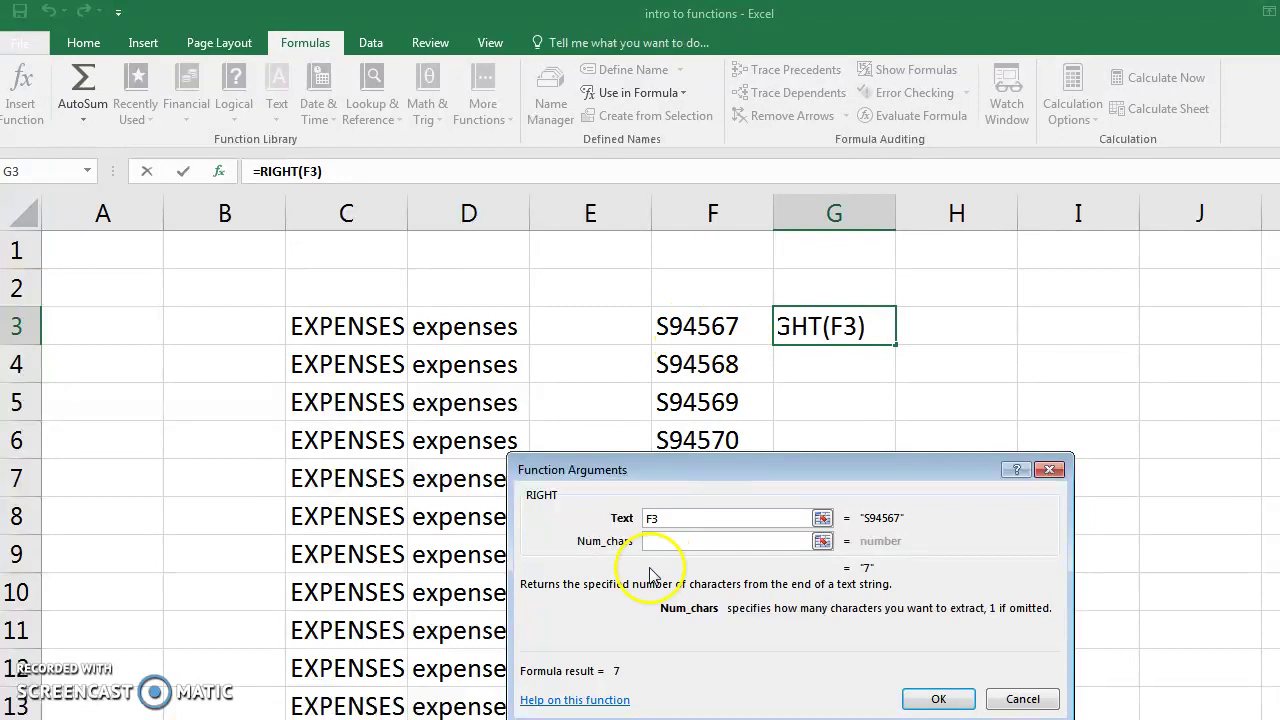
pyautogui.write('5')
pyautogui.click(938, 699)
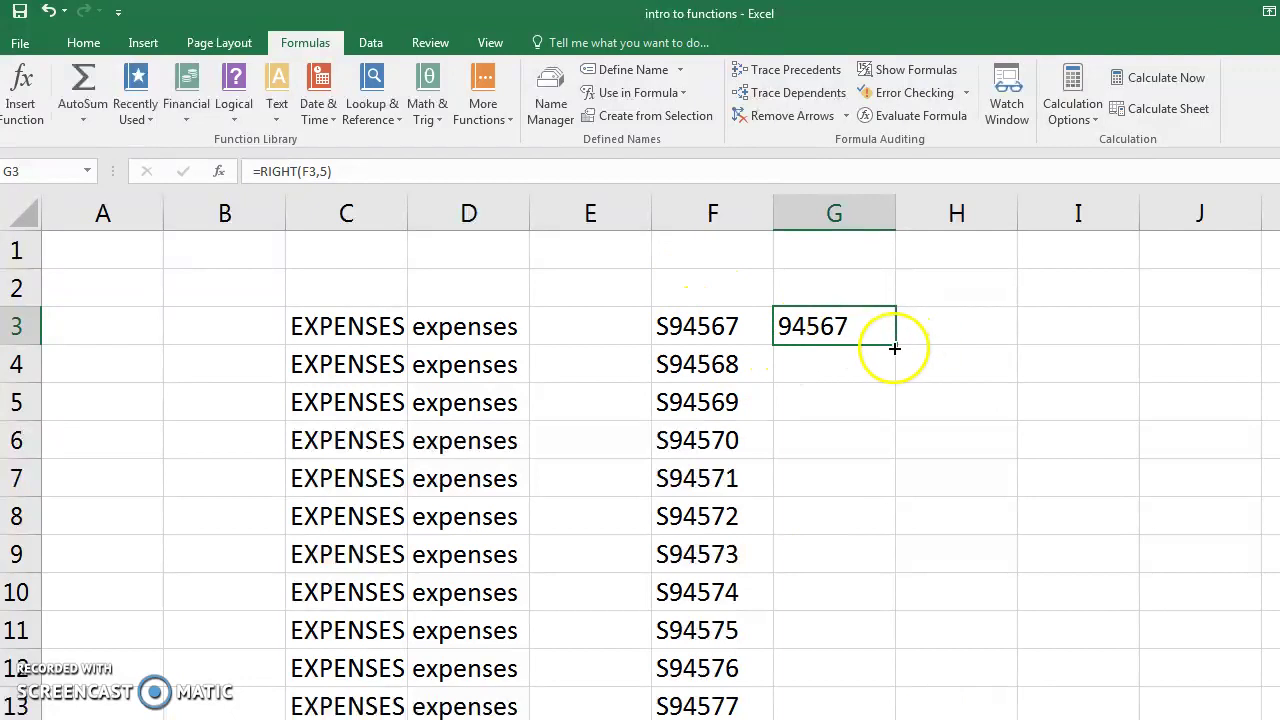
pyautogui.moveTo(894, 347); pyautogui.dragTo(883, 715)
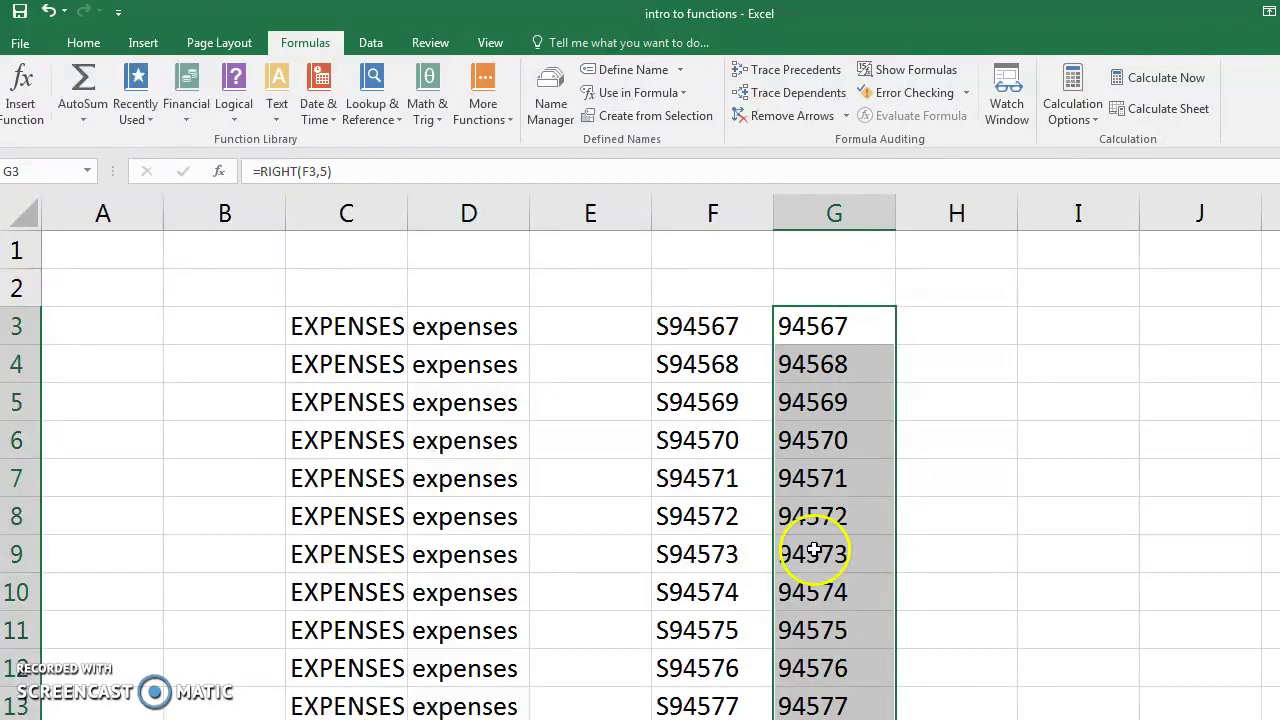
pyautogui.click(933, 432)
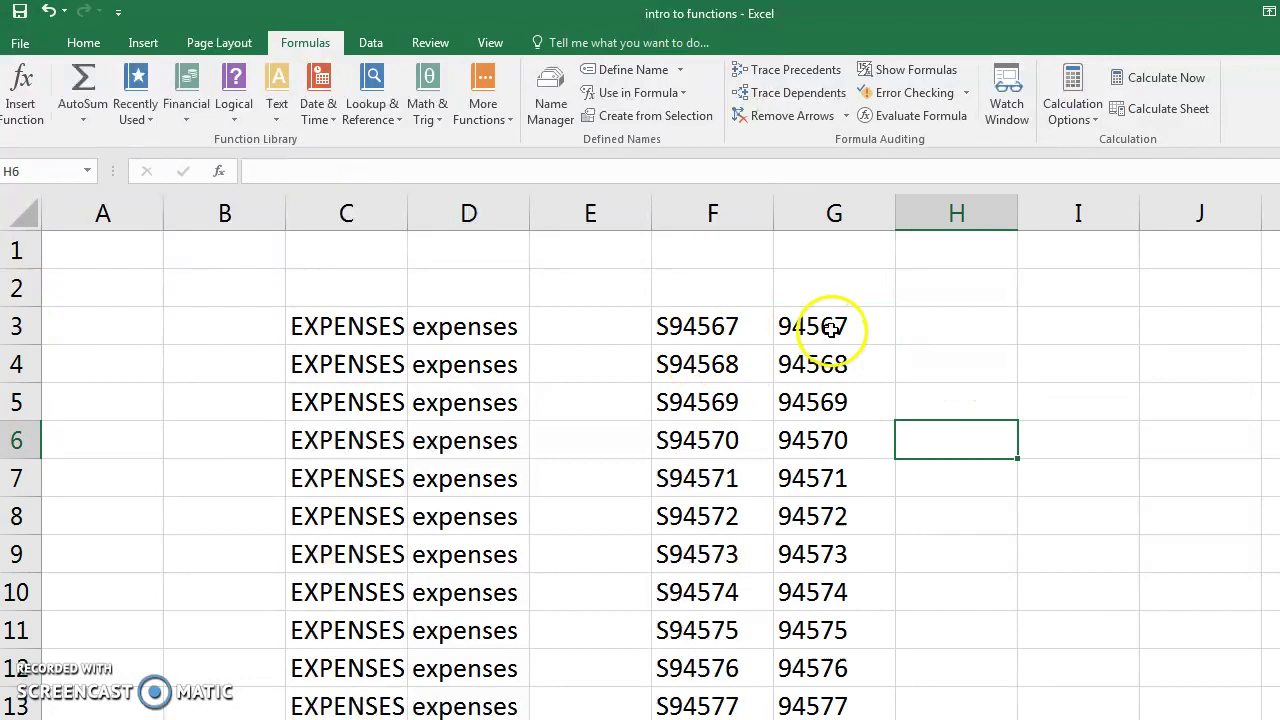
# Copy the RIGHT results from G3 downward and paste them as values only, starting at H3
pyautogui.moveTo(831, 329); pyautogui.dragTo(830, 710)
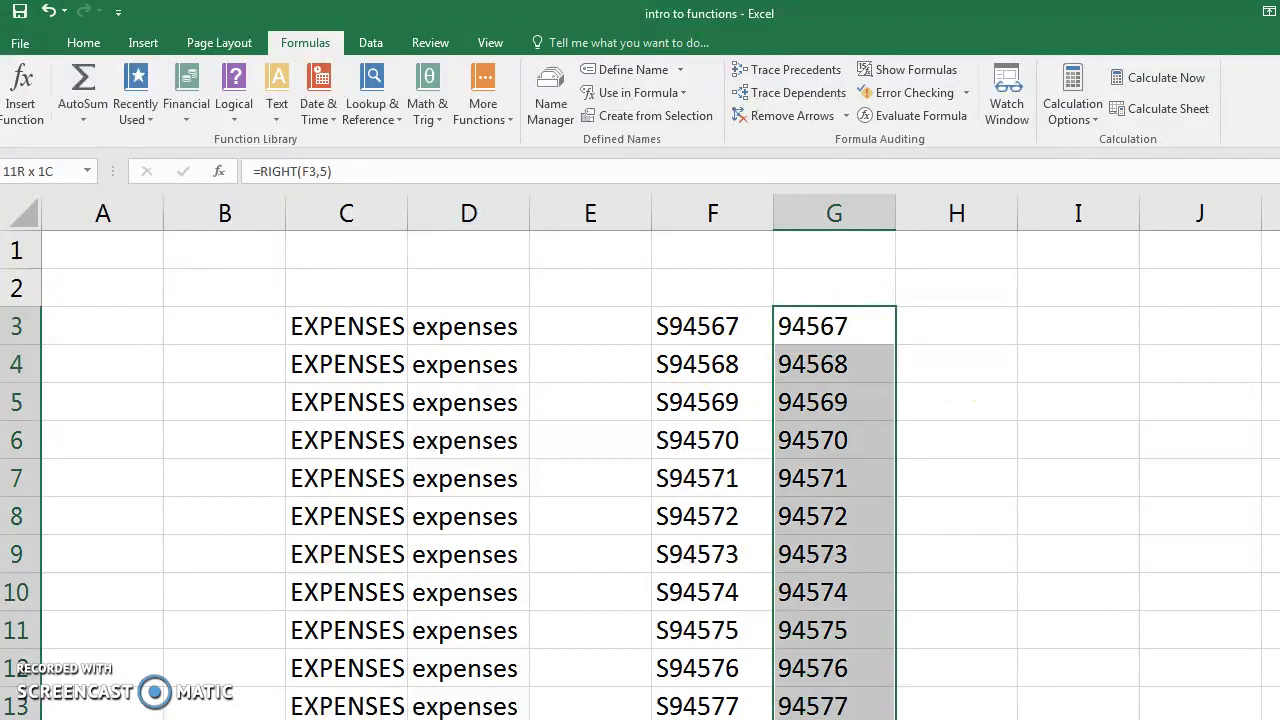
pyautogui.rightClick(829, 364)
pyautogui.click(866, 402)
pyautogui.click(934, 325)
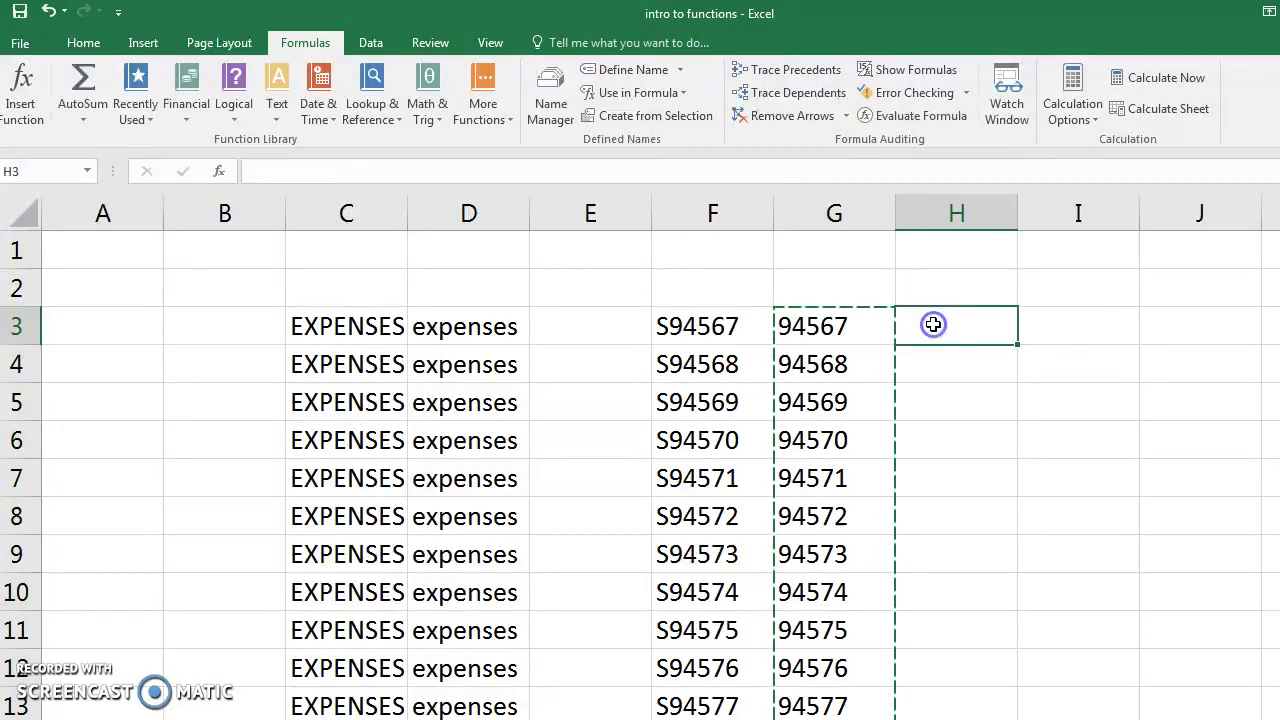
pyautogui.rightClick(934, 328)
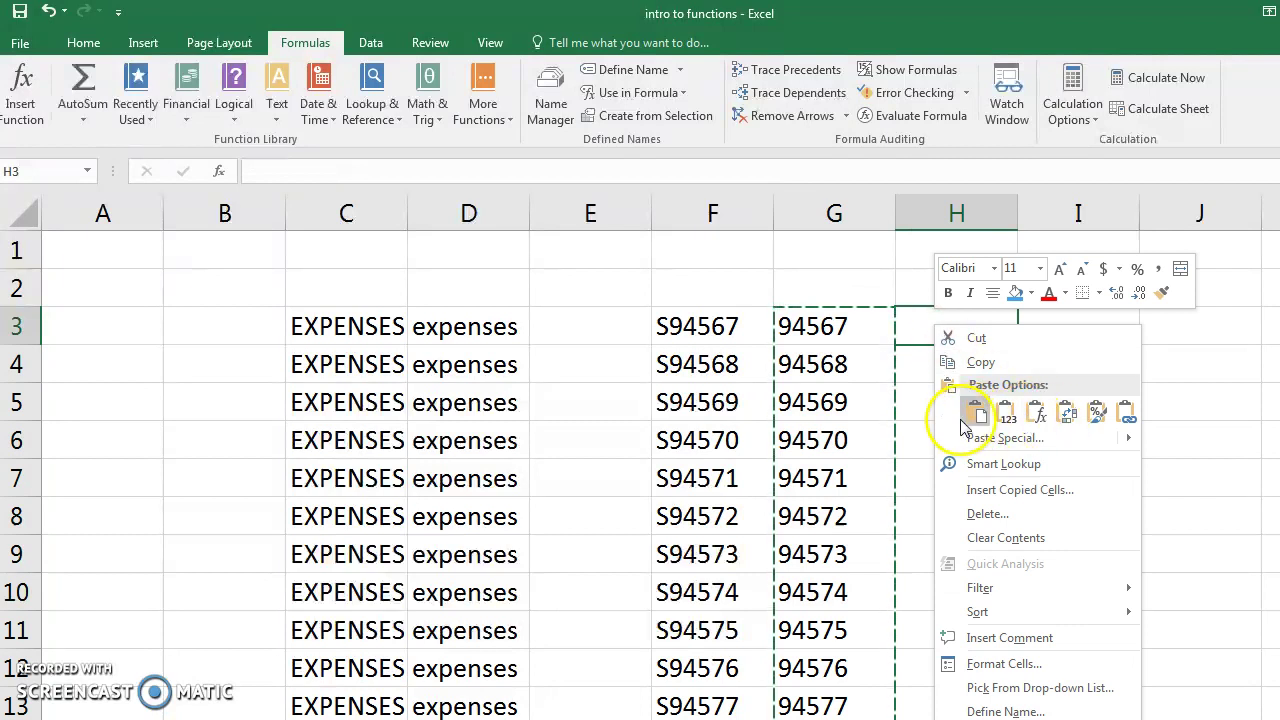
pyautogui.click(1007, 418)
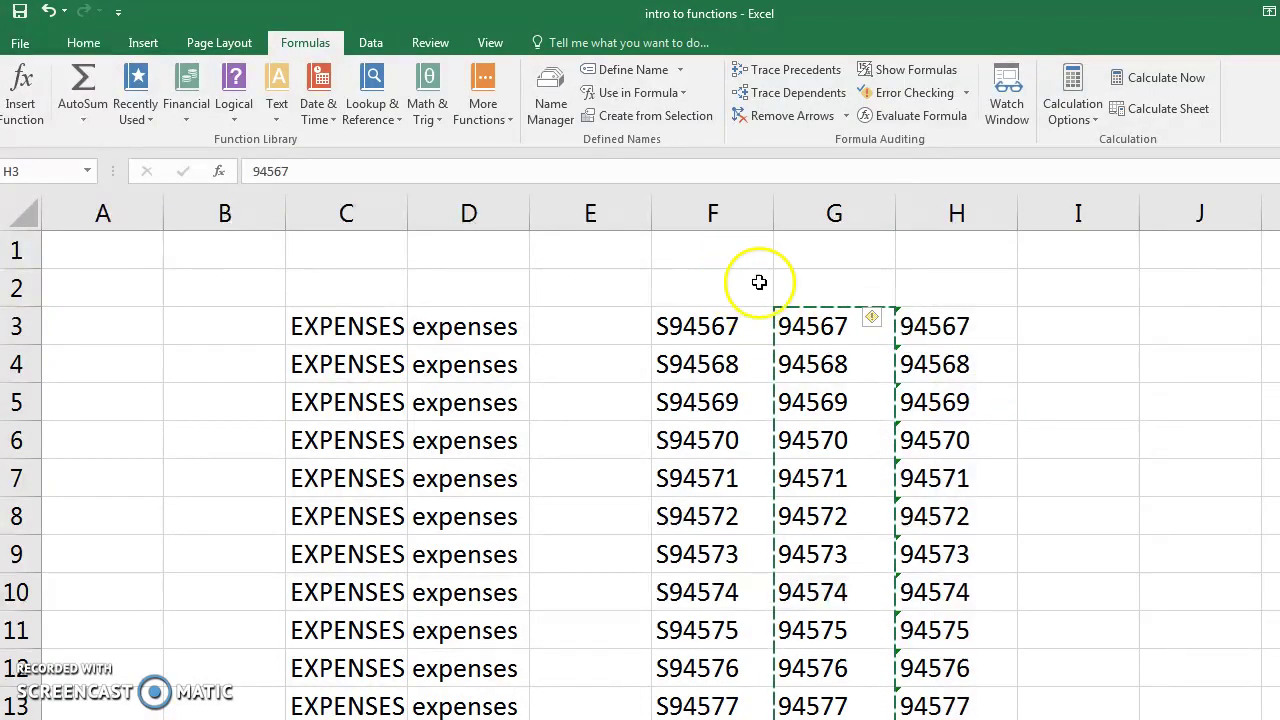
pyautogui.press('Escape')
# Delete columns F and G, which hold the original codes and the RIGHT formulas
pyautogui.moveTo(705, 210); pyautogui.dragTo(828, 203)
pyautogui.rightClick(828, 205)
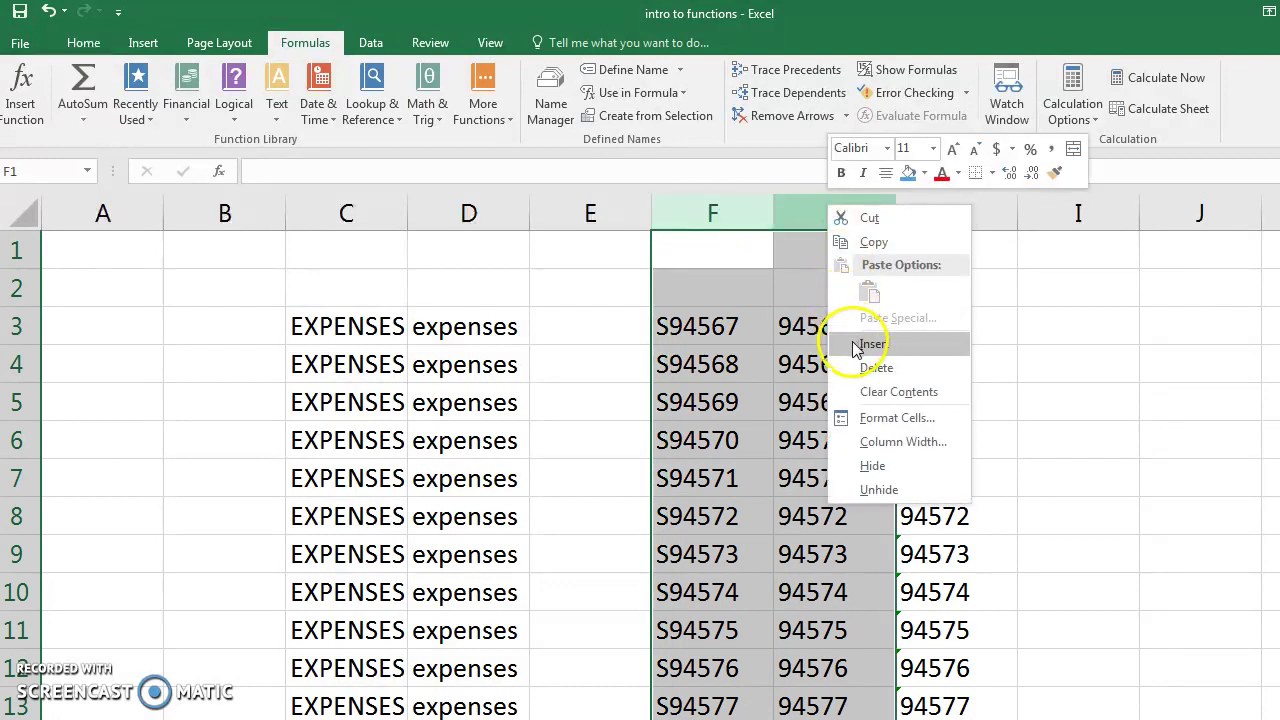
pyautogui.click(876, 366)
pyautogui.click(814, 377)
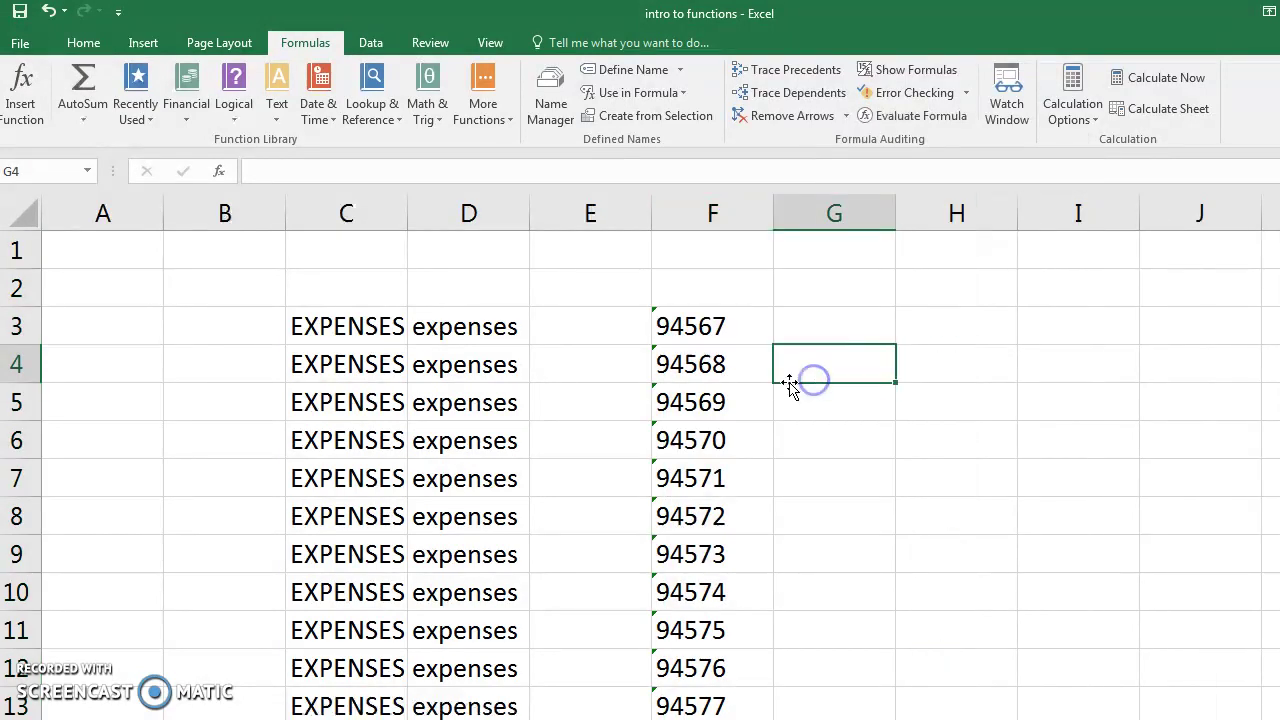
# Join G3, a space (" ") and H3 in cell I3 with CONCATENATE, and autofit column I to its contents
pyautogui.click(714, 322)
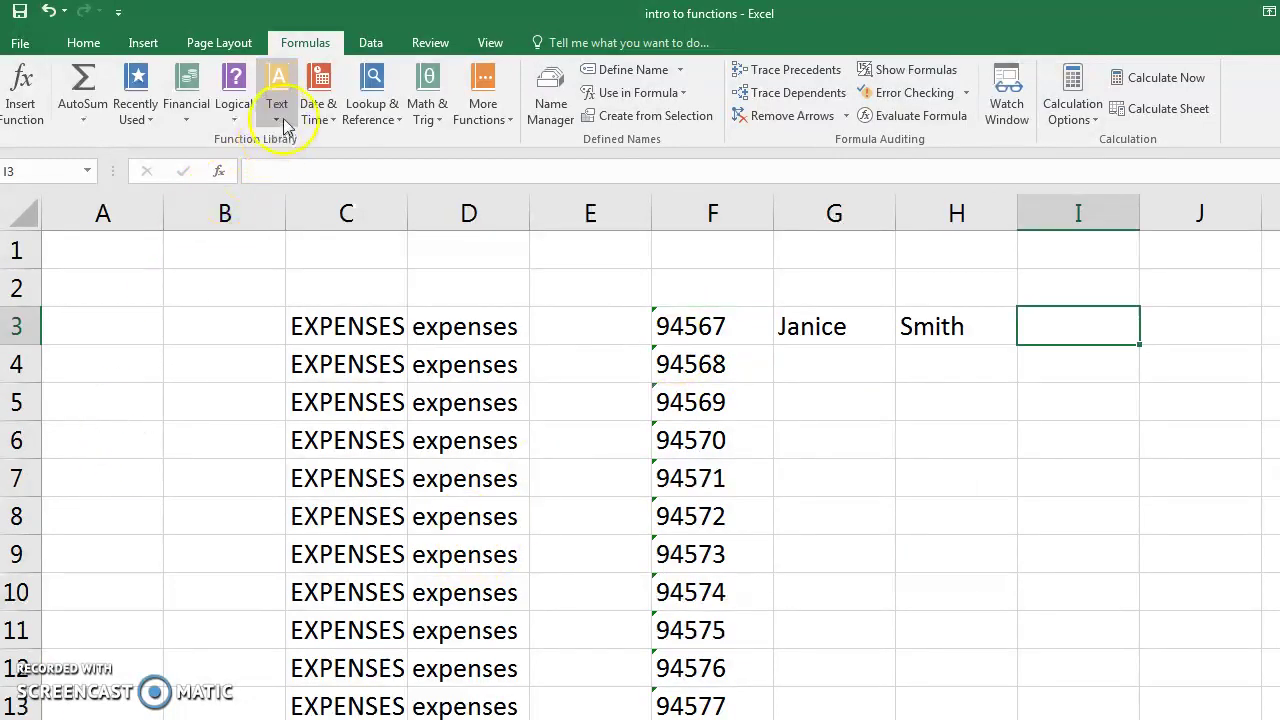
pyautogui.click(278, 116)
pyautogui.click(335, 238)
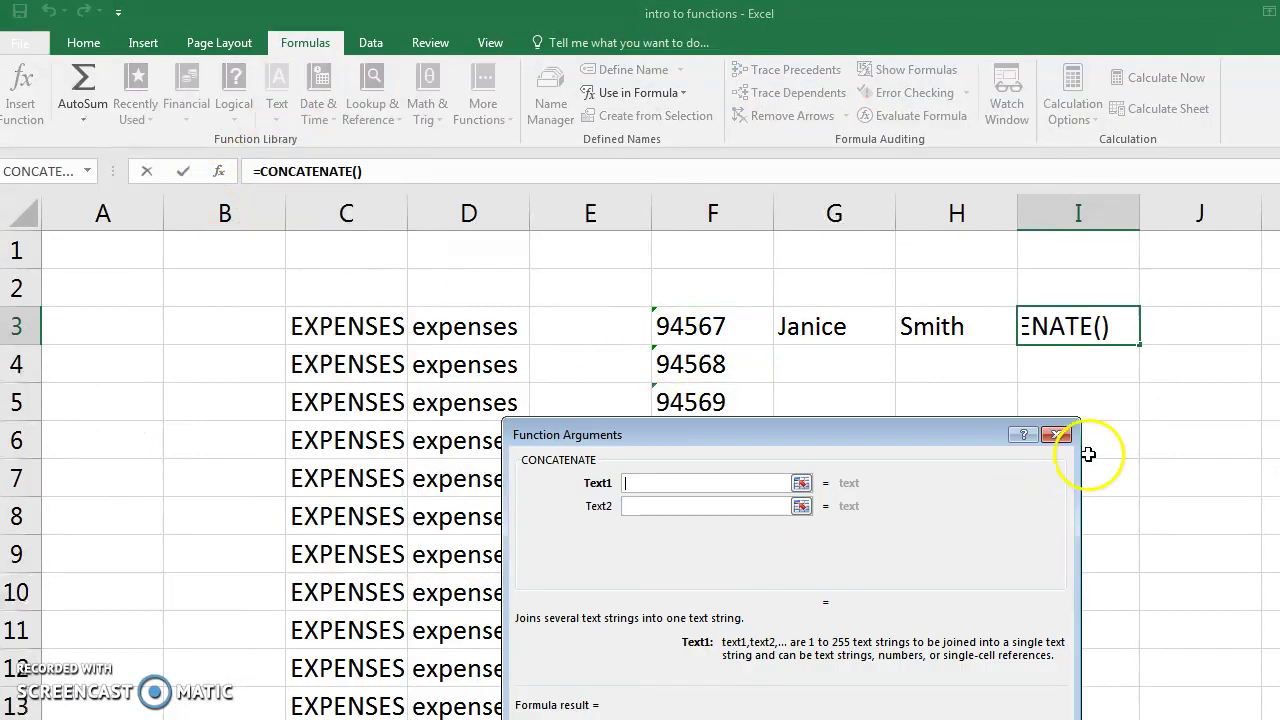
pyautogui.click(835, 327)
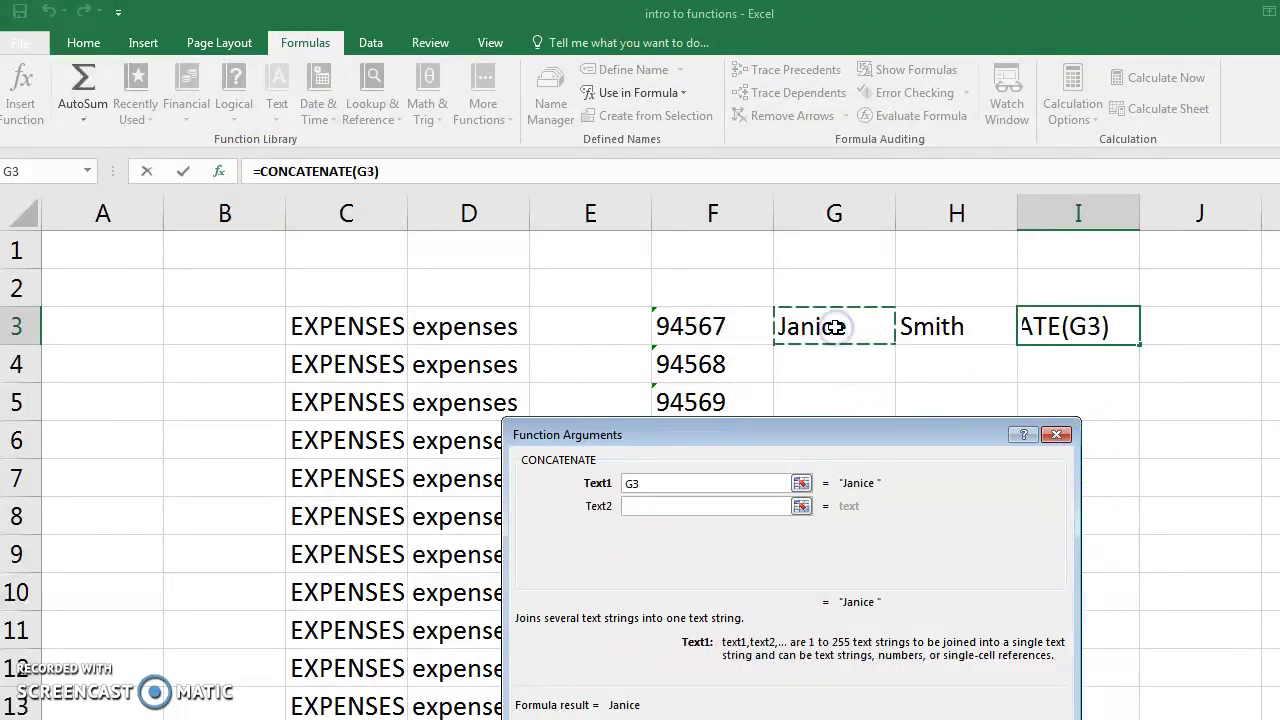
pyautogui.click(701, 505)
pyautogui.click(700, 528)
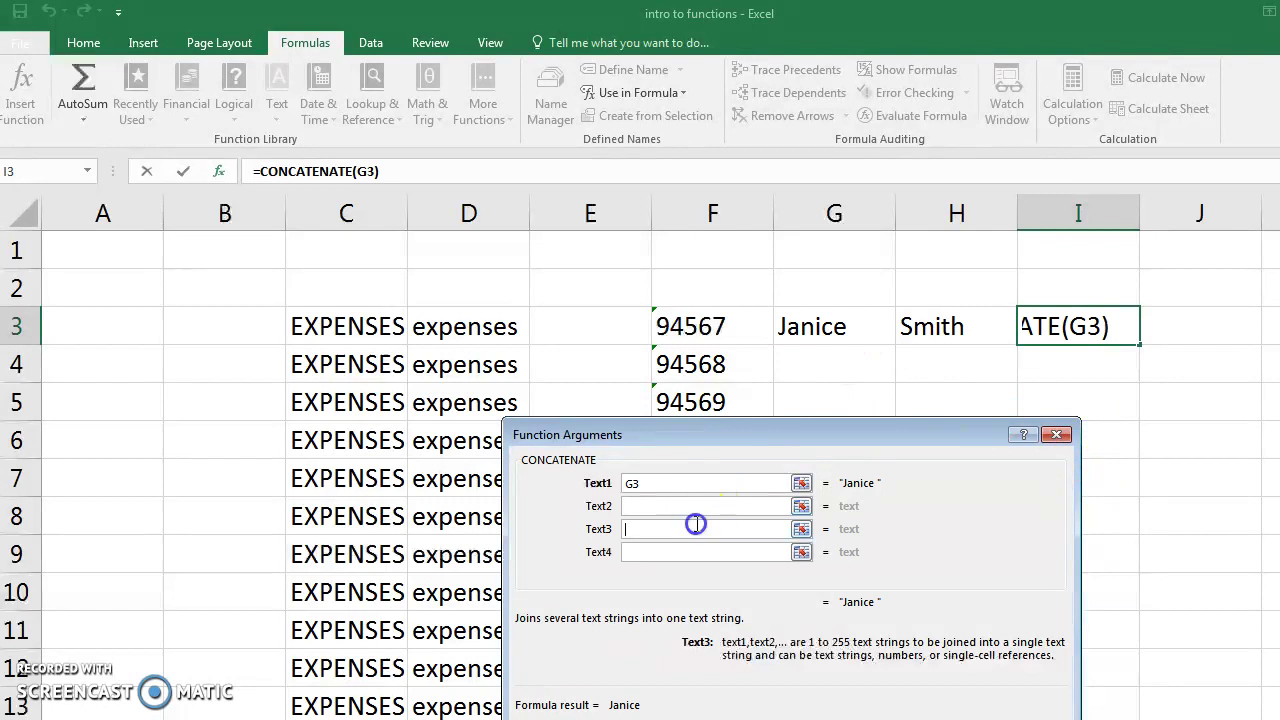
pyautogui.click(904, 338)
pyautogui.click(638, 506)
pyautogui.write('" "')
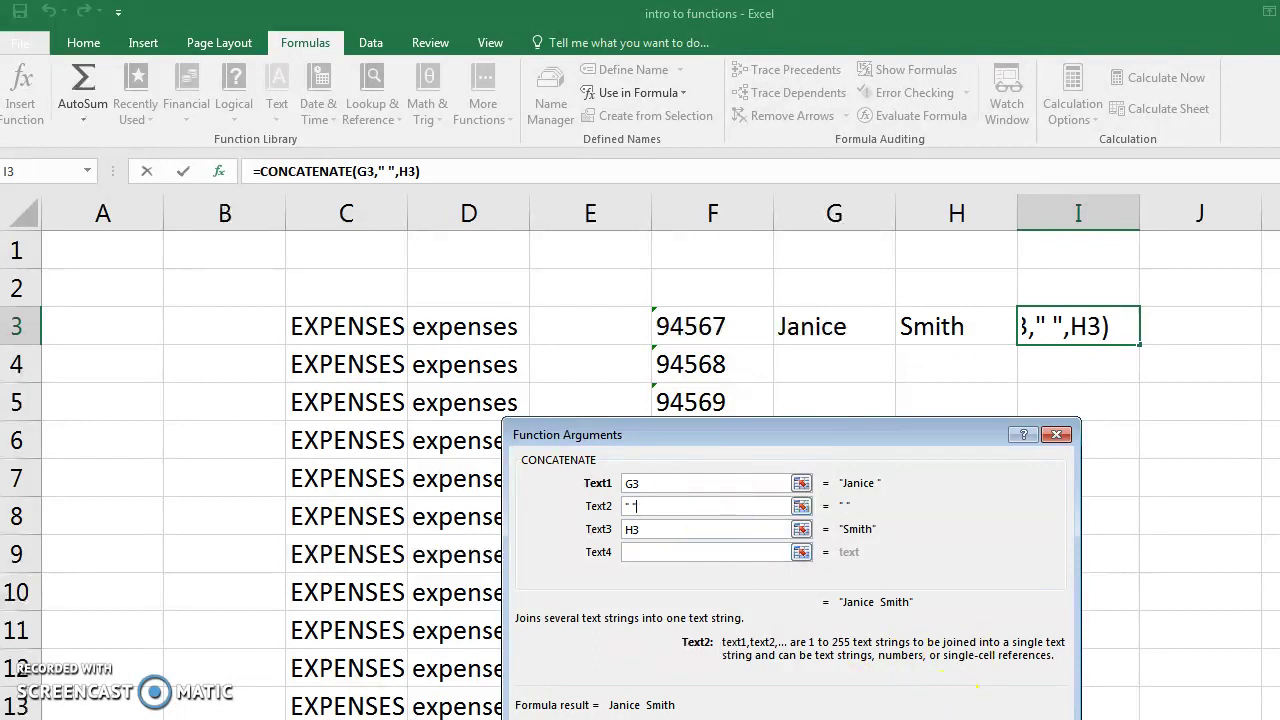
pyautogui.press('Return')
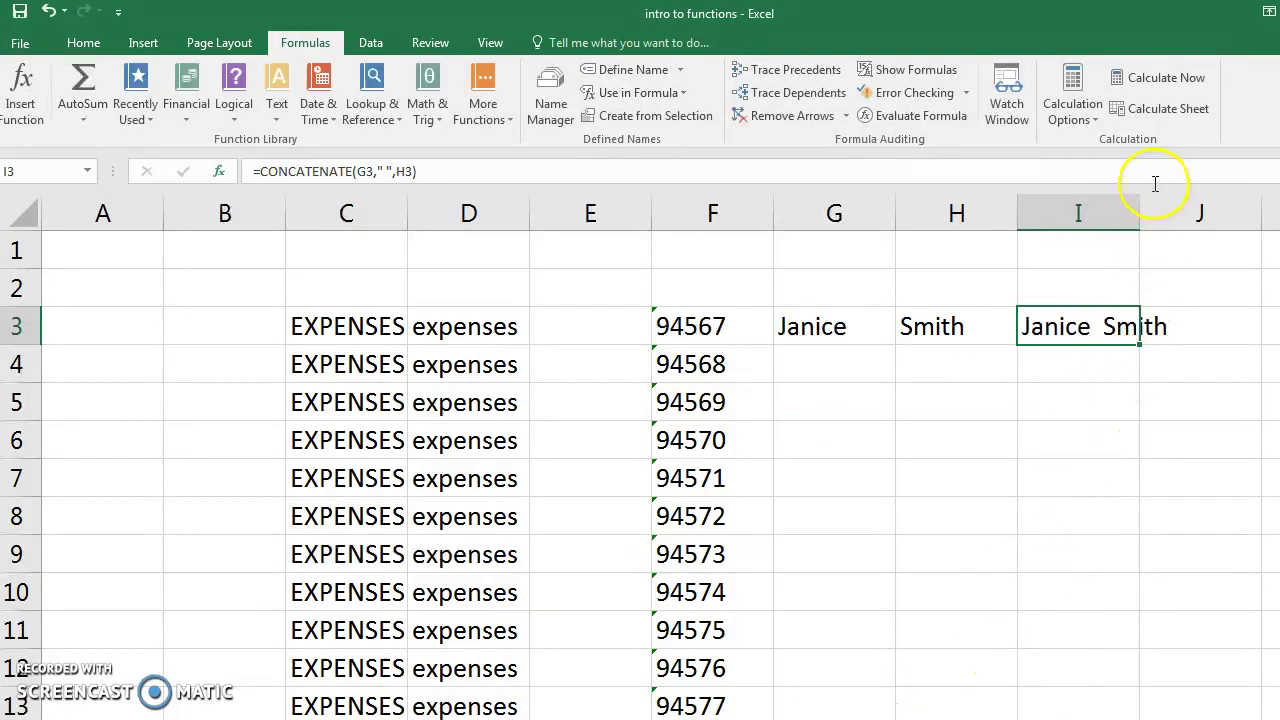
pyautogui.doubleClick(1140, 202)
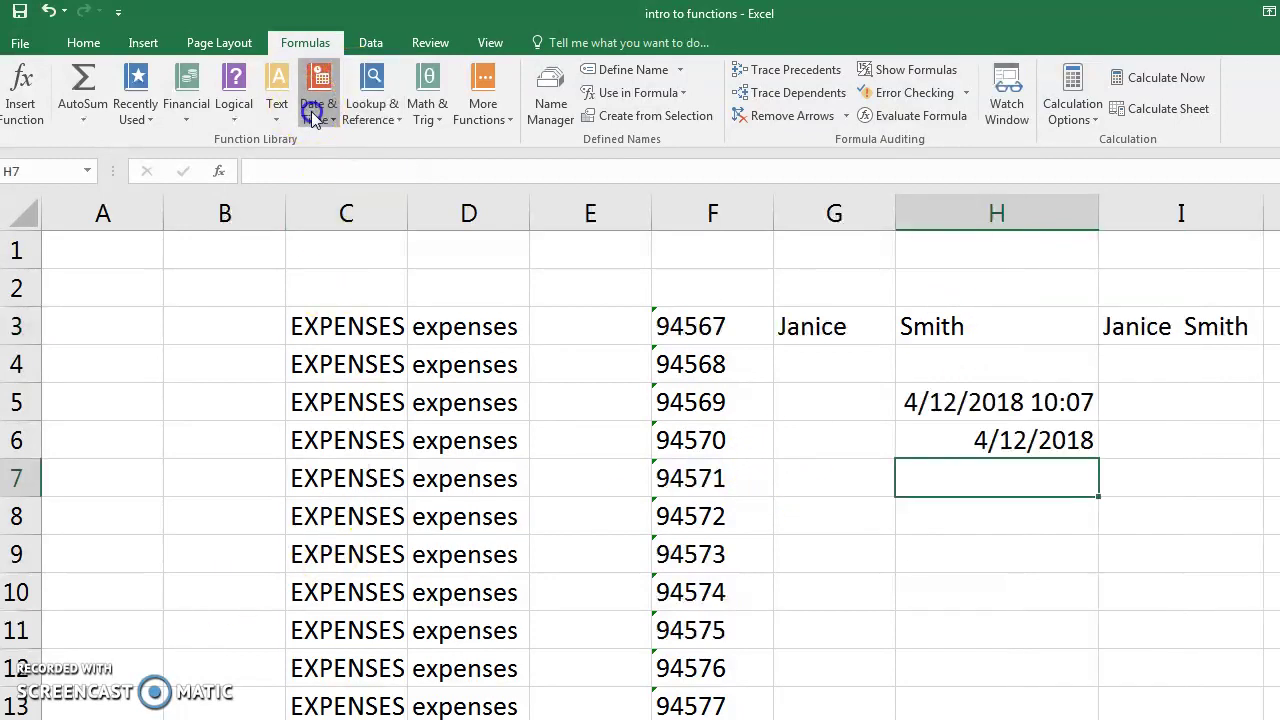
# Enter the current date and time in H7 with =NOW() and the current date in H8 with =TODAY()
pyautogui.click(313, 116)
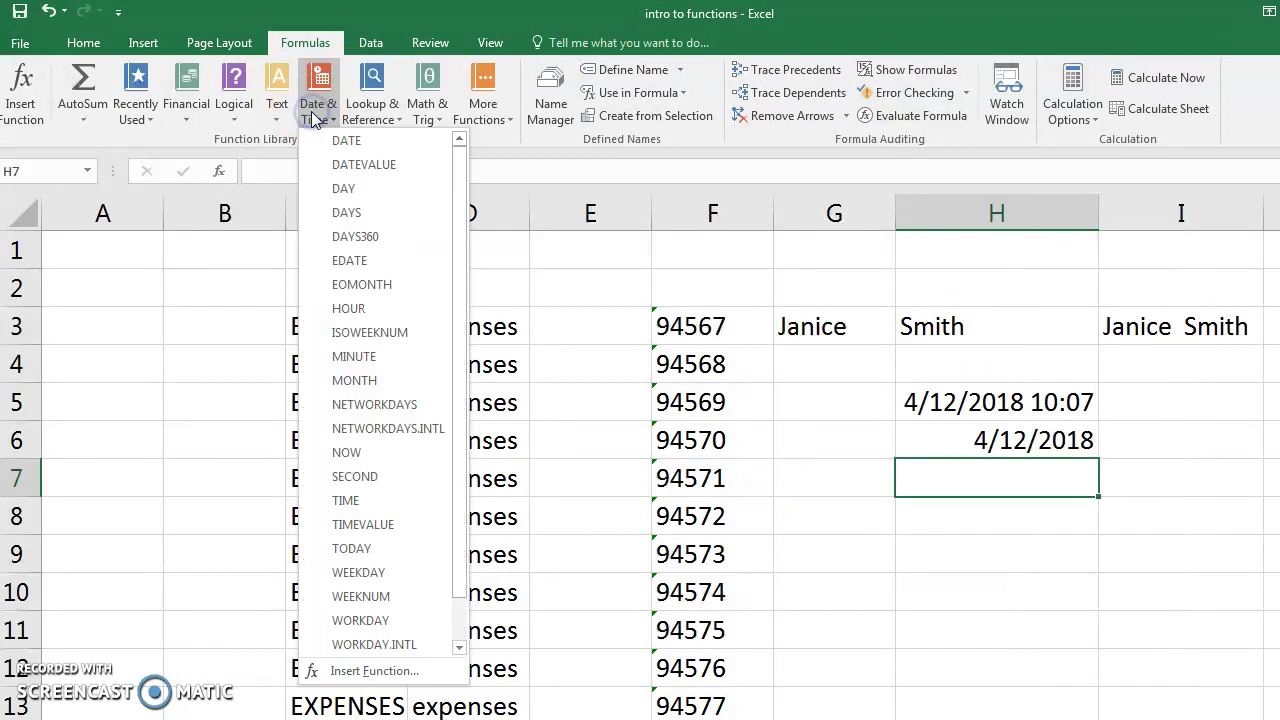
pyautogui.click(953, 479)
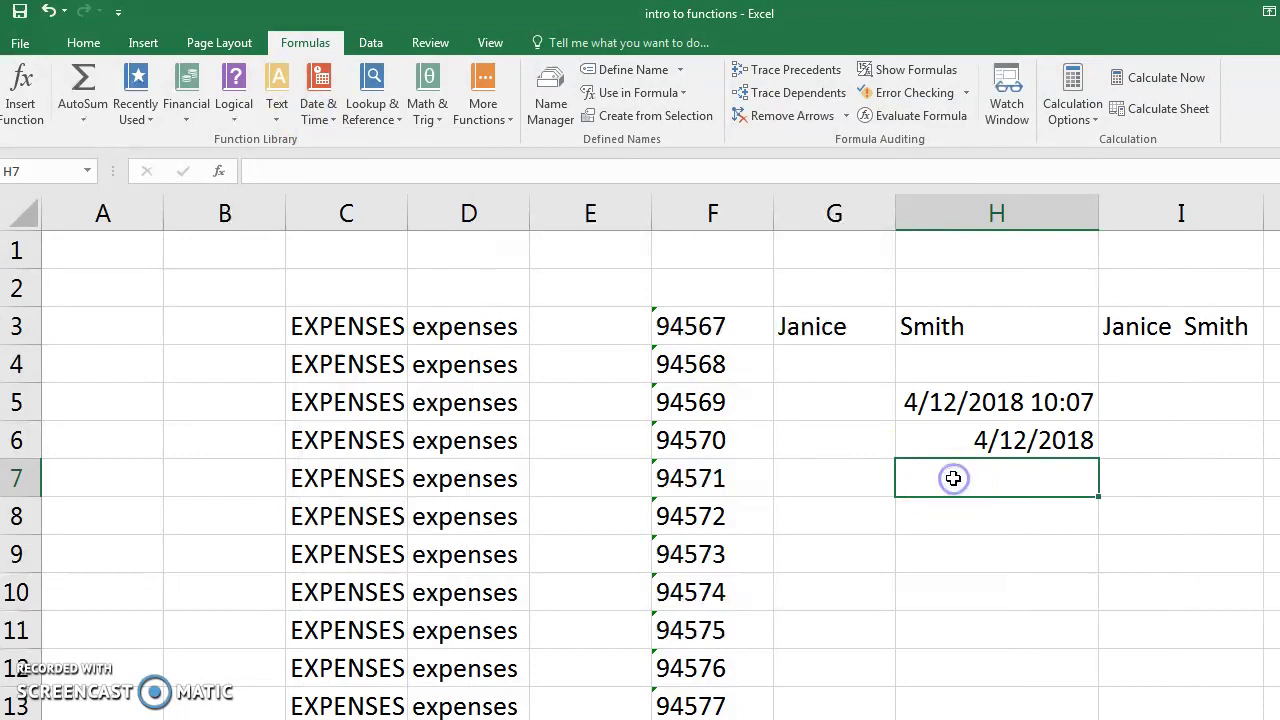
pyautogui.write('=now(')
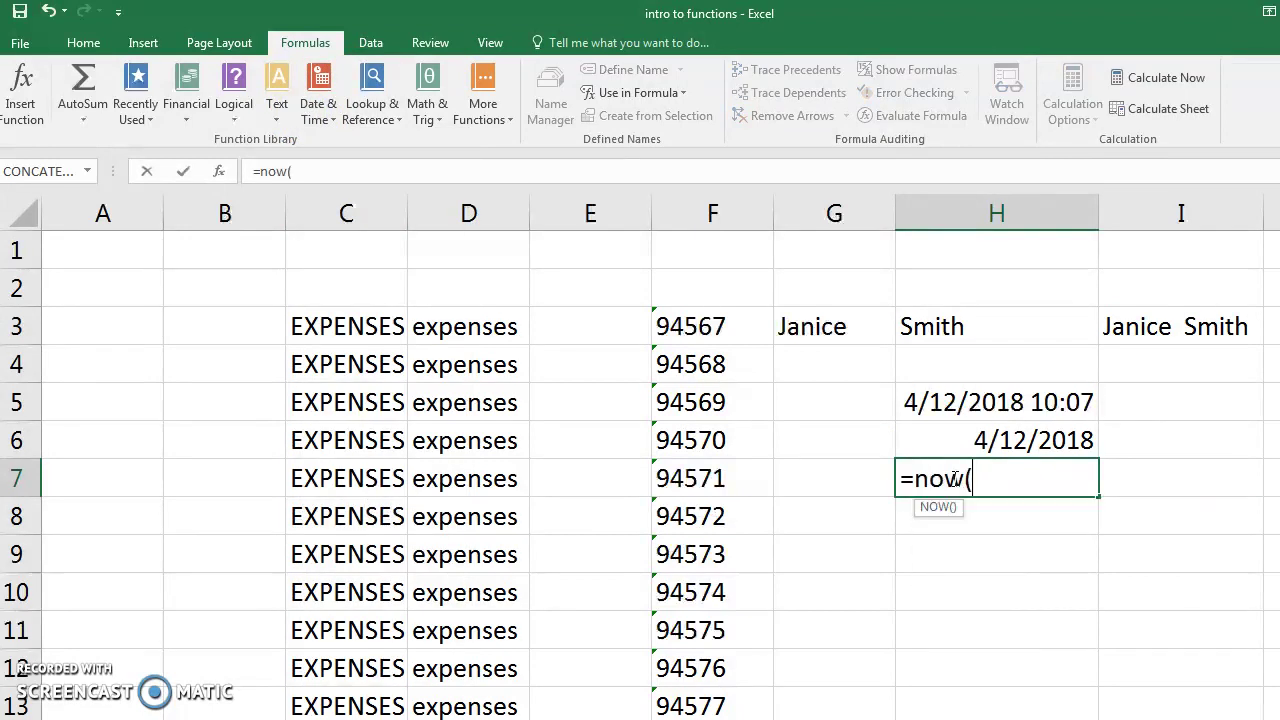
pyautogui.press('Return')
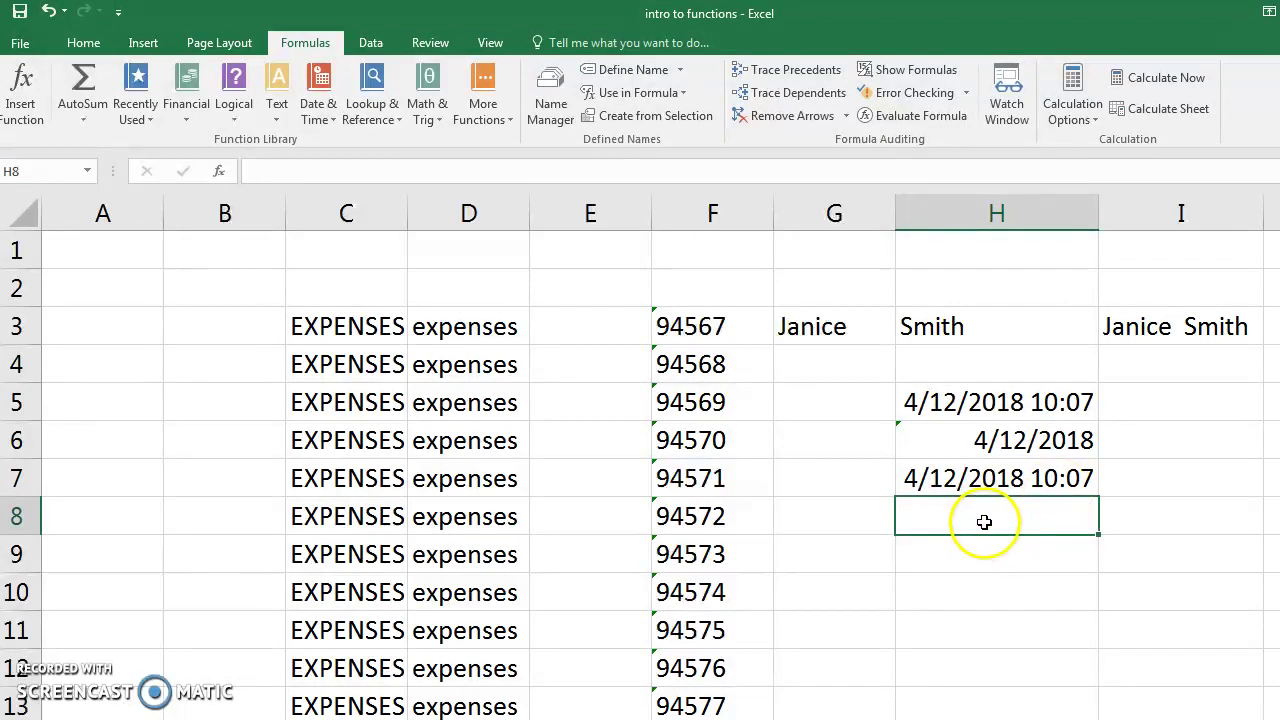
pyautogui.write('=toda')
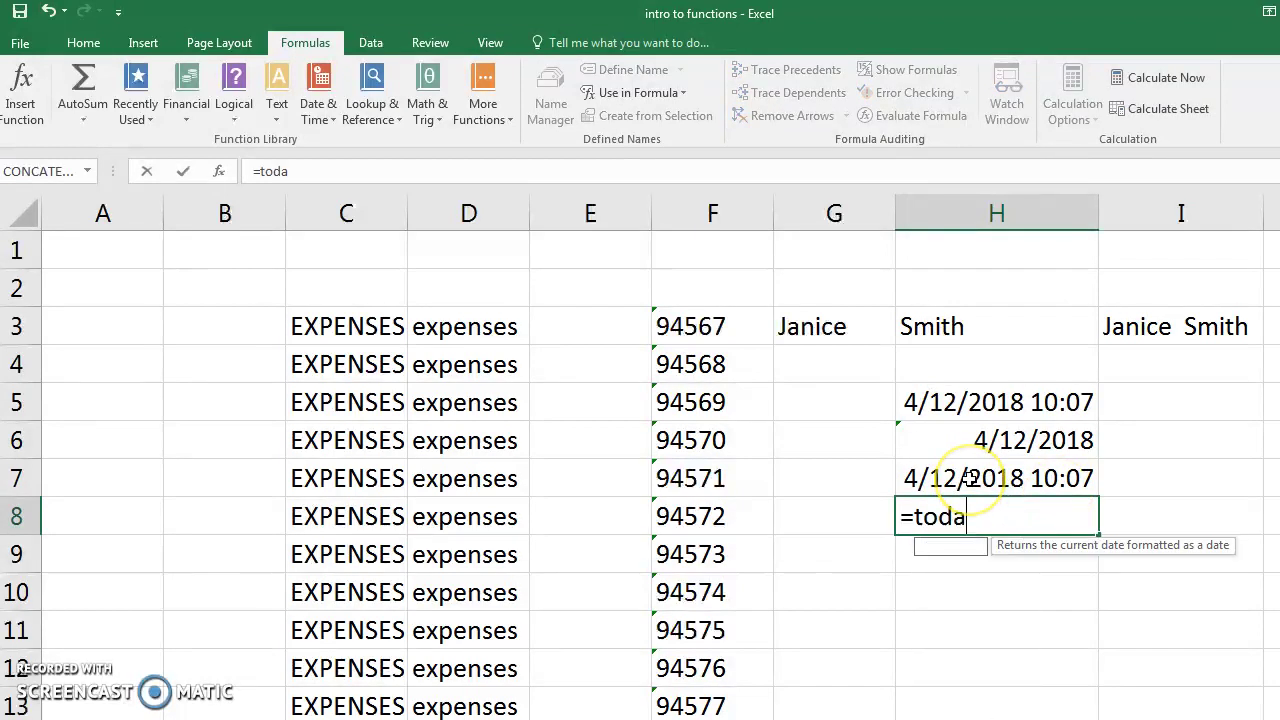
pyautogui.write('y()')
pyautogui.press('Return')
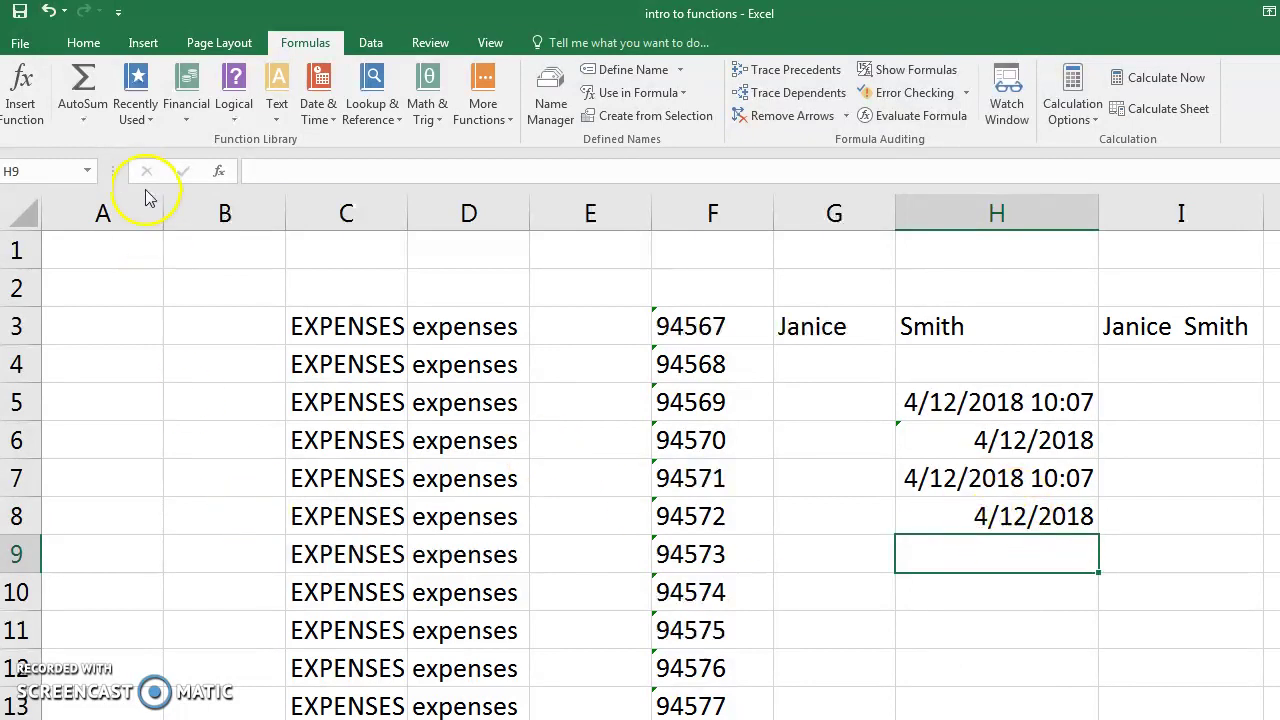
# Start inserting the DATE function in H9 and examine the descriptions of its Year, Month and Day arguments
pyautogui.click(22, 95)
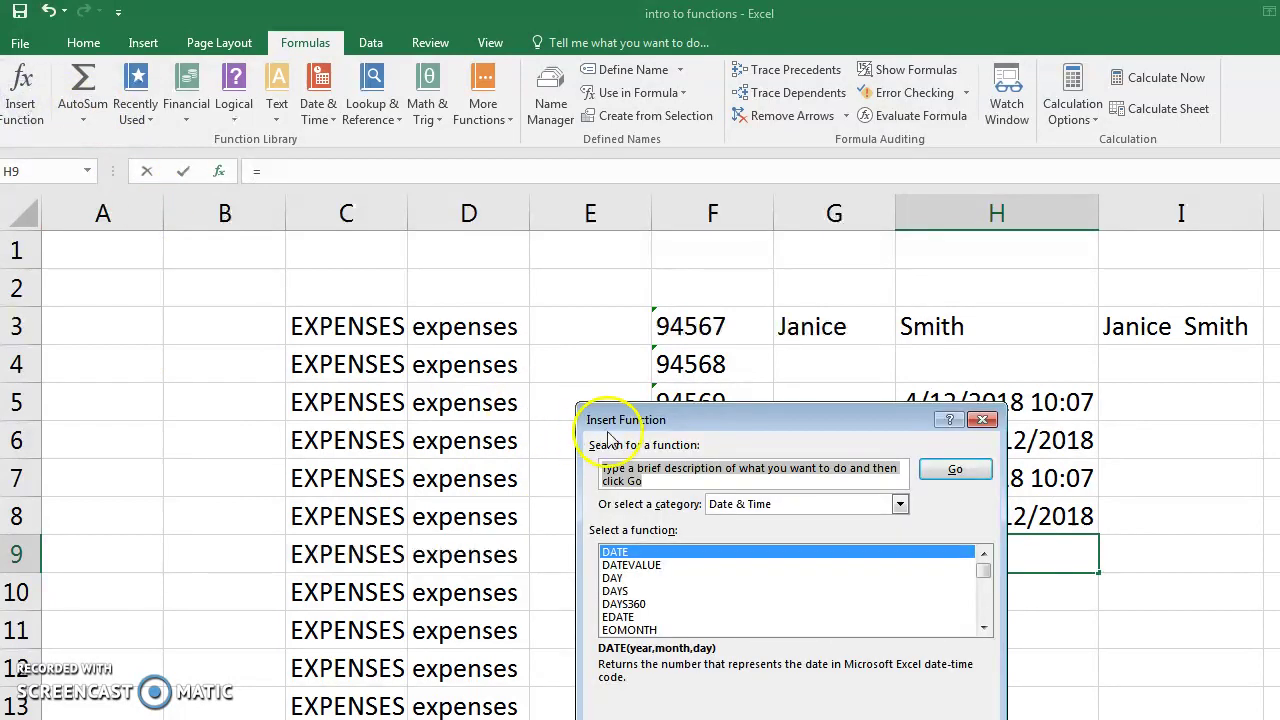
pyautogui.moveTo(630, 420); pyautogui.dragTo(580, 192)
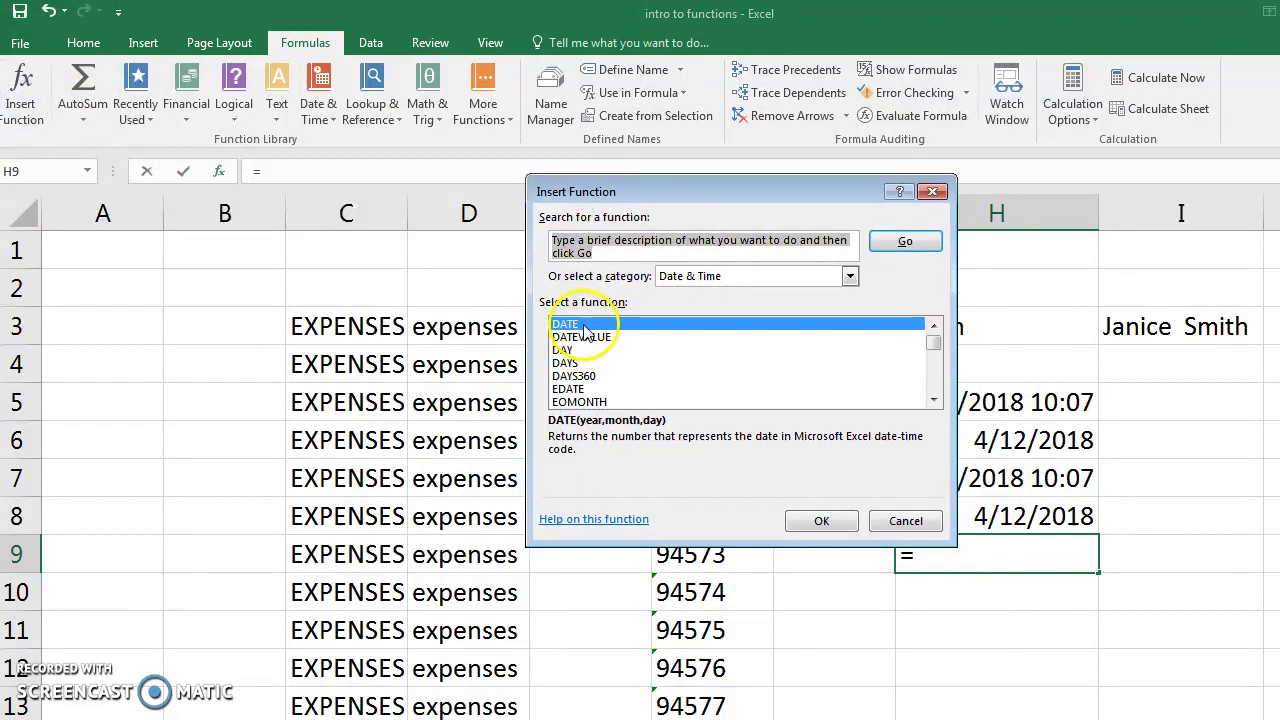
pyautogui.click(818, 521)
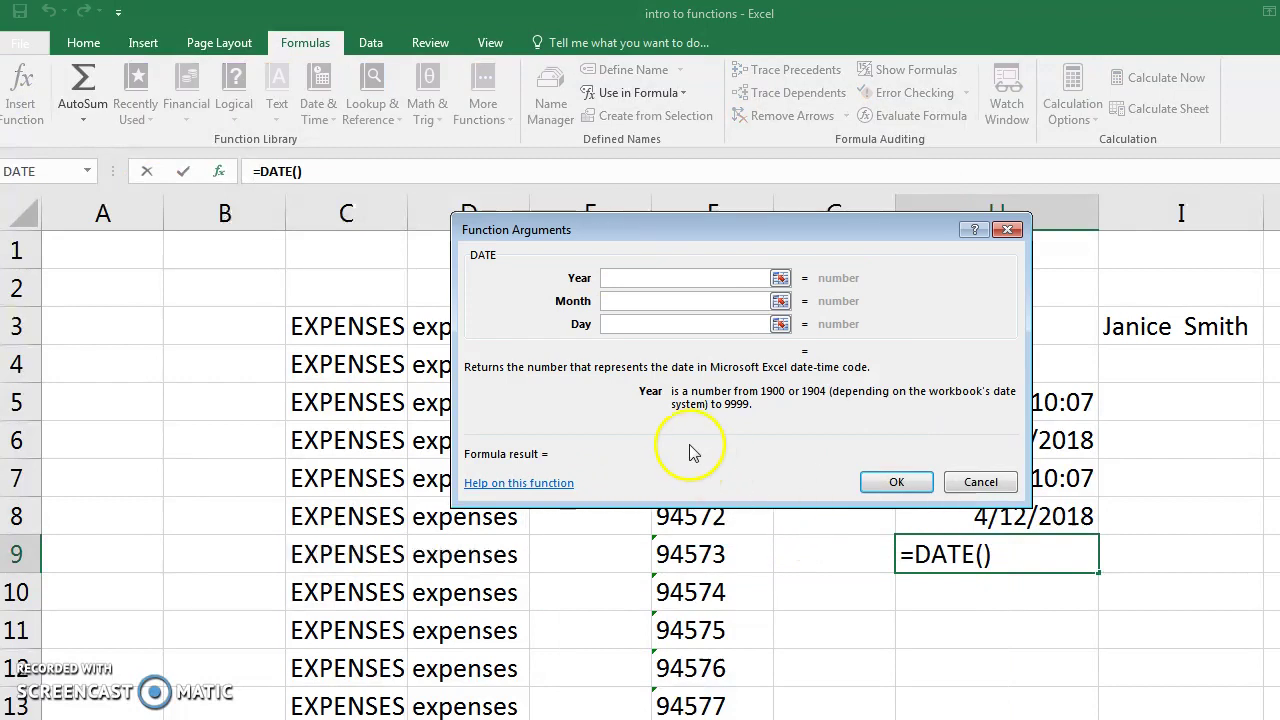
pyautogui.click(676, 300)
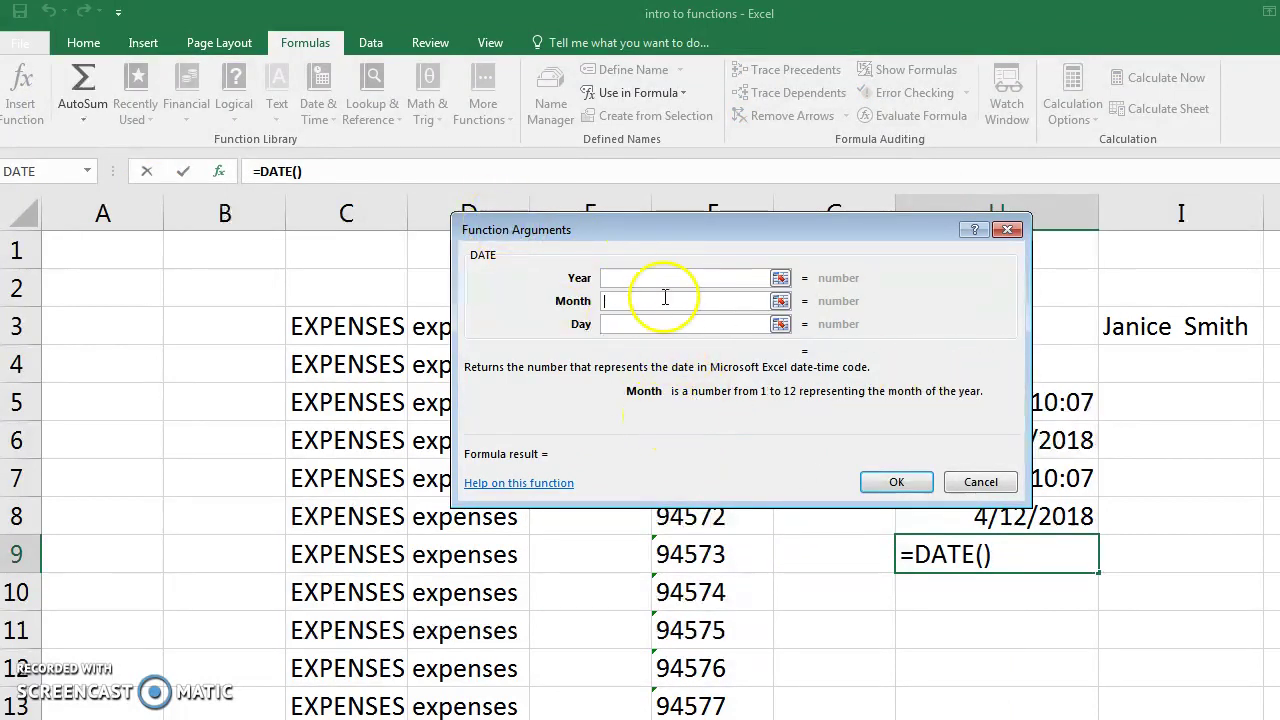
pyautogui.click(660, 322)
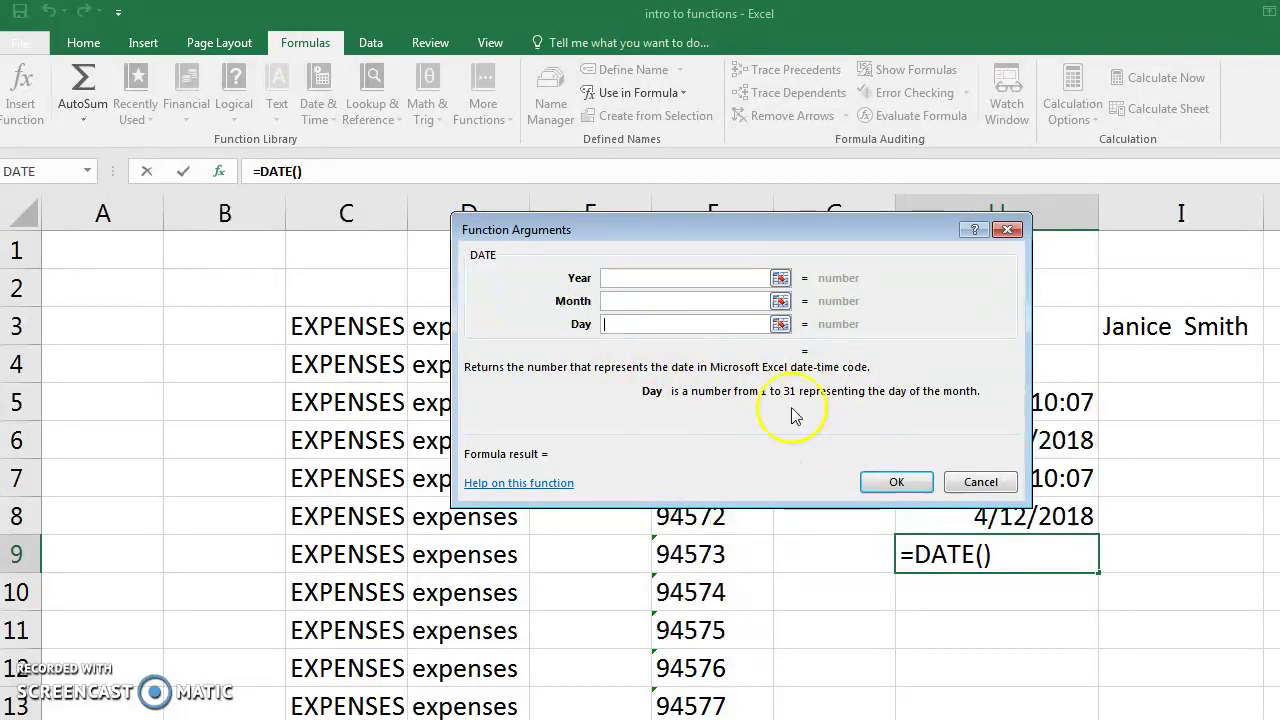